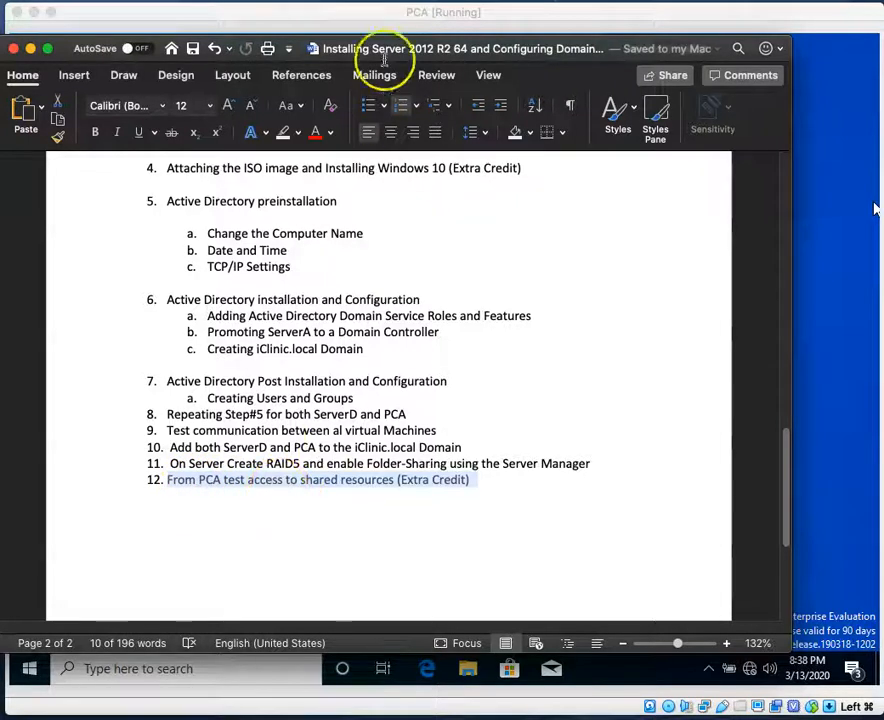
Switch from the Word lab outline to the VirtualBox PCA virtual machine window.
left_click(331, 12)
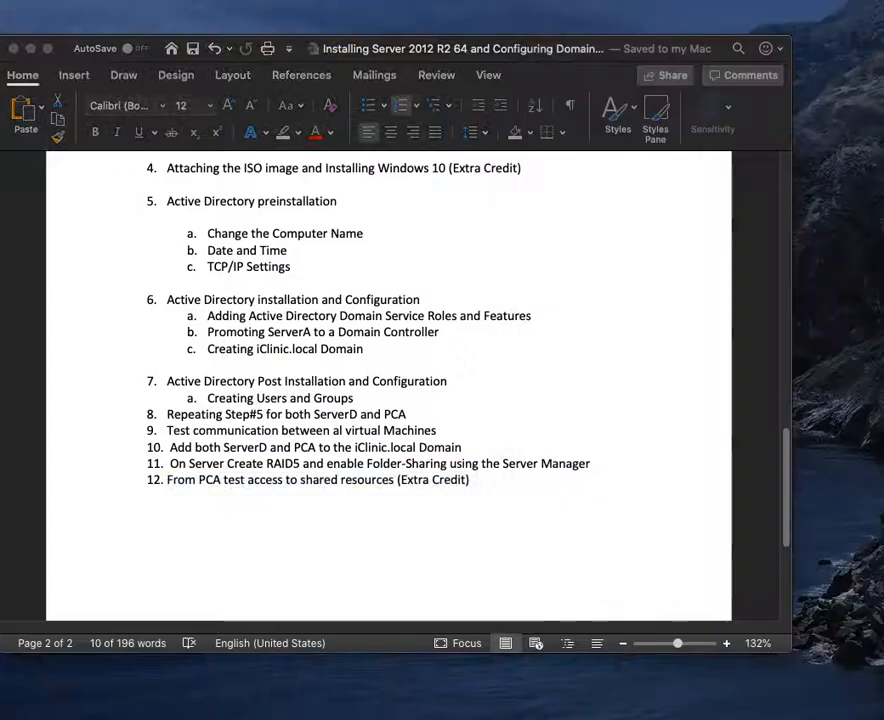
left_click(663, 39)
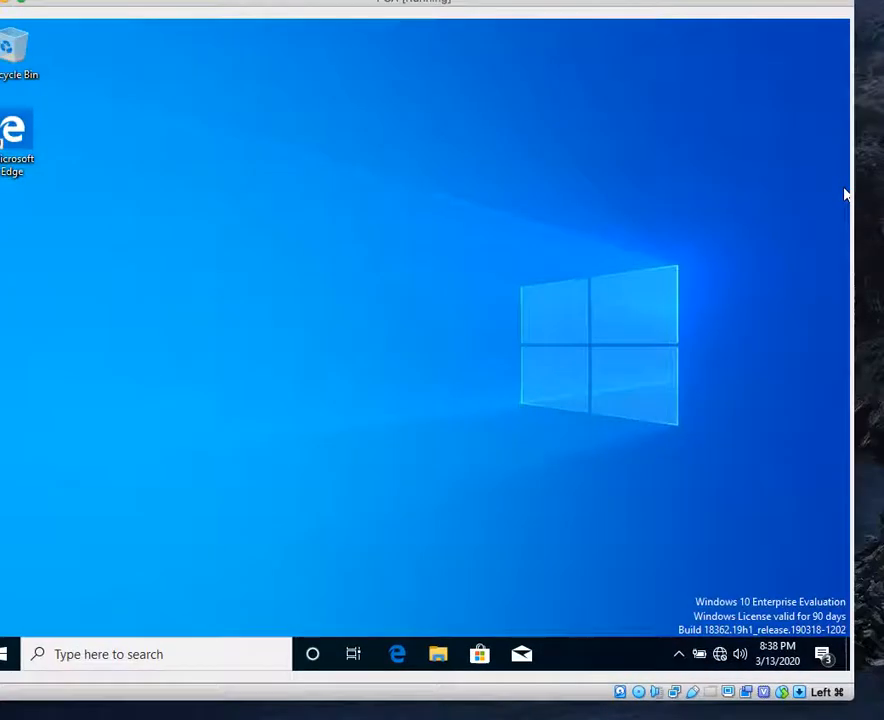
Open This PC's System properties in the guest, showing computer name PCA in WORKGROUP.
left_click(558, 8)
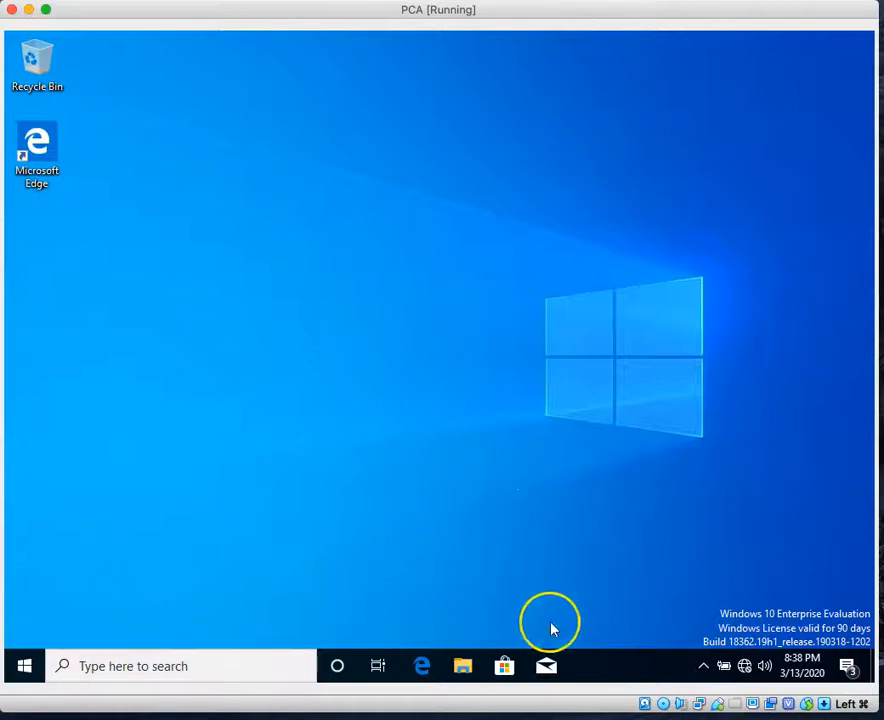
left_click(464, 668)
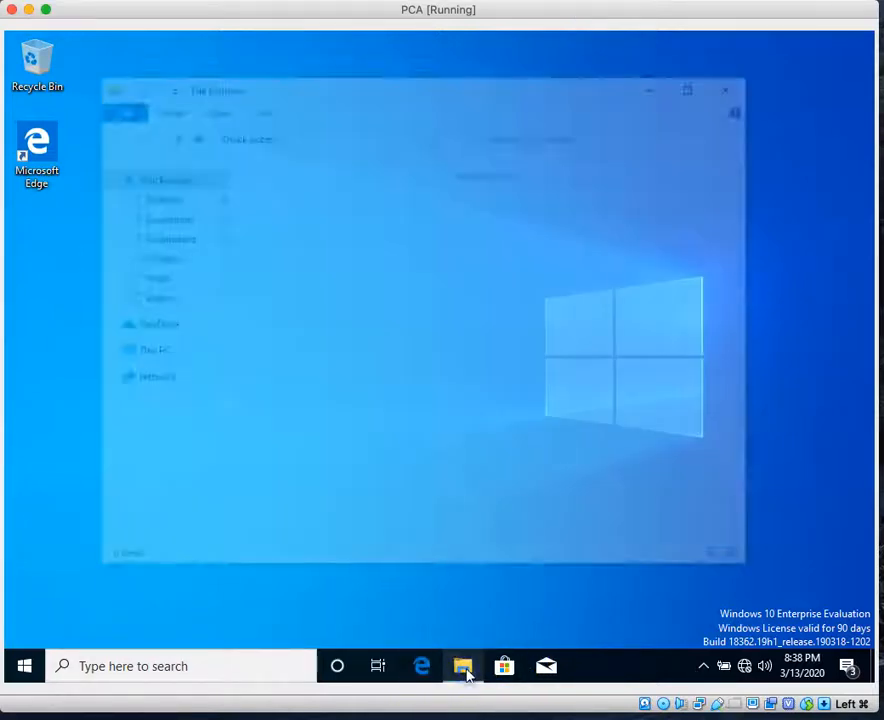
right_click(145, 357)
left_click(207, 576)
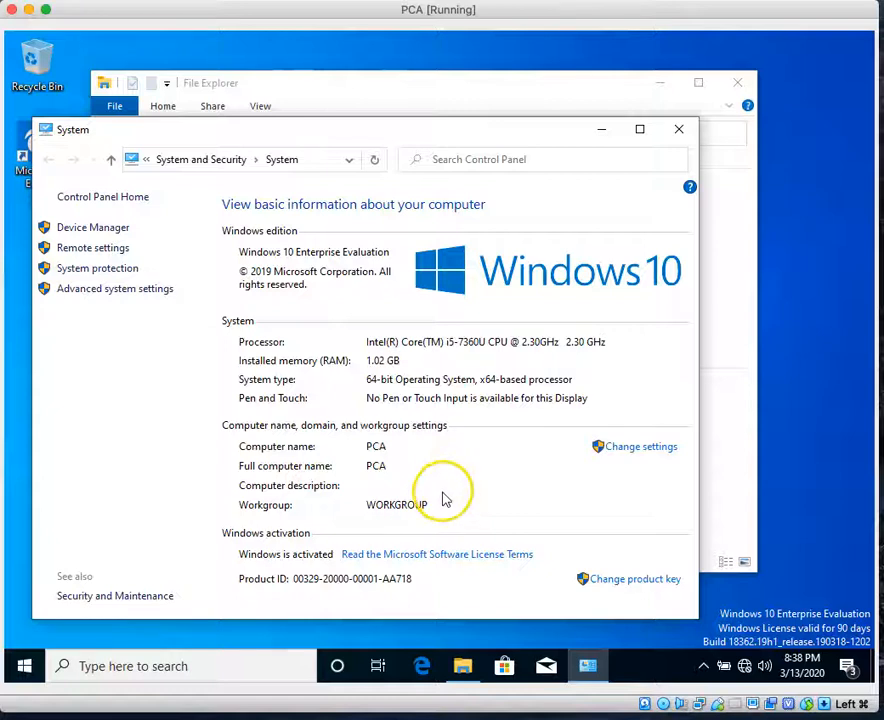
left_click_drag(405, 133, 418, 100)
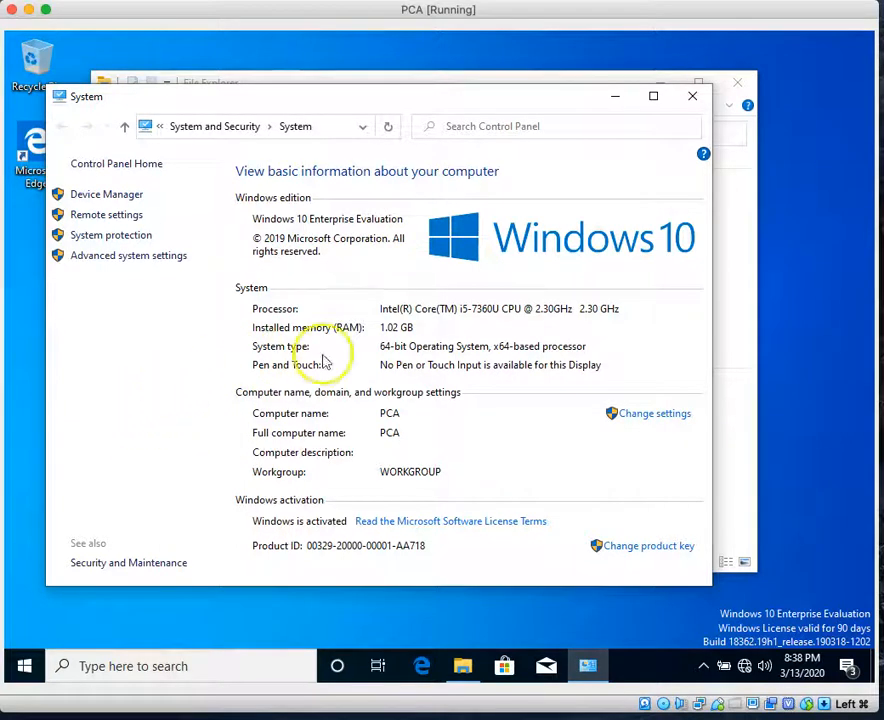
In Command Prompt, ping 10.0.0.1 (4 of 4 replies) and run nslookup, which times out.
left_click(136, 670)
type("cm")
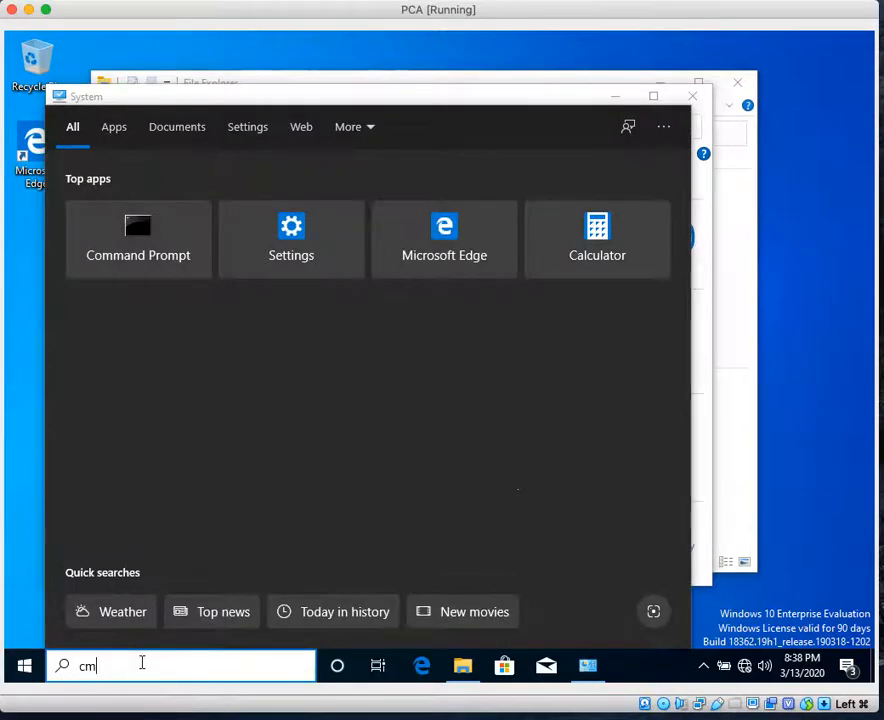
key("Return")
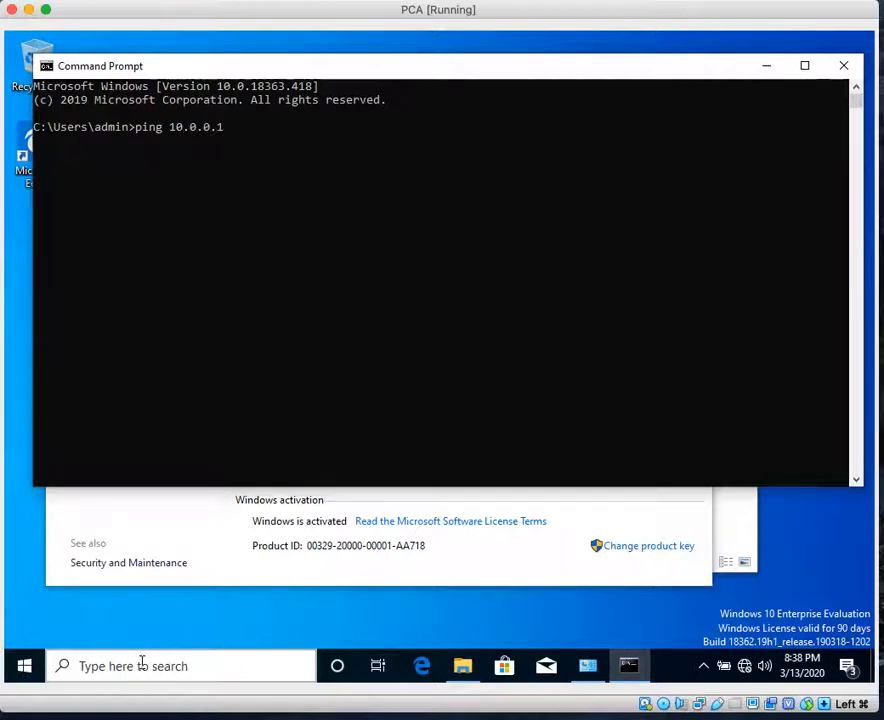
type("ping 10.0.0.1")
key("Return")
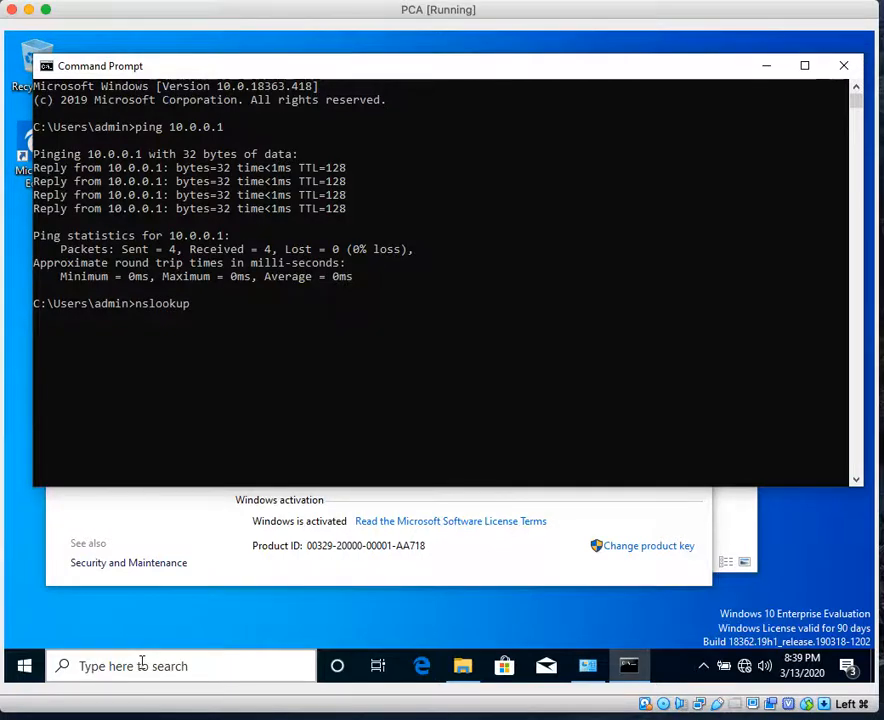
key("Return")
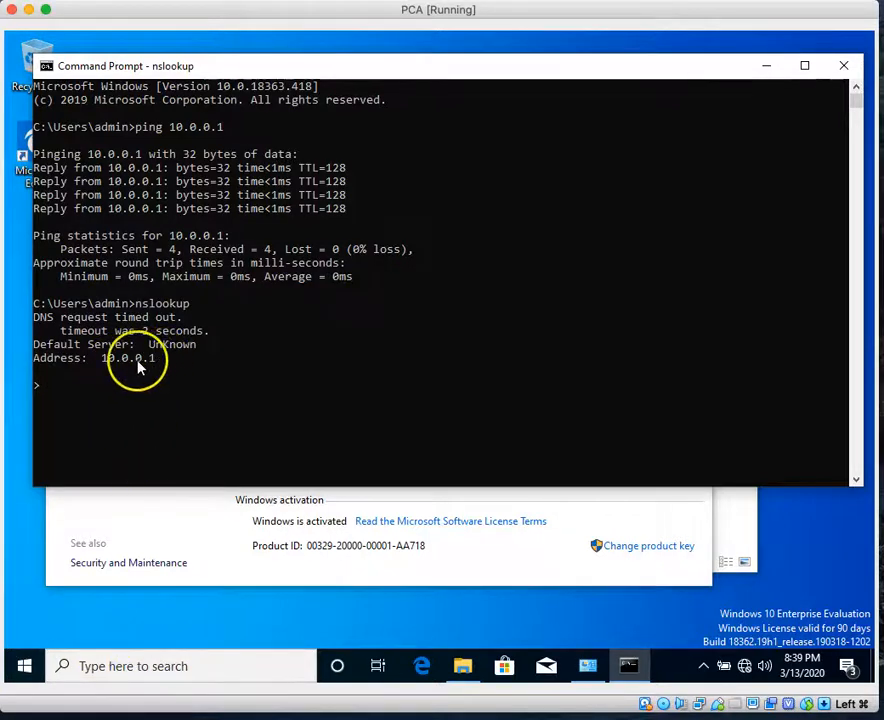
left_click(844, 66)
Change PCA's membership from WORKGROUP to the domain iclinic.local and confirm.
left_click_drag(578, 98, 584, 71)
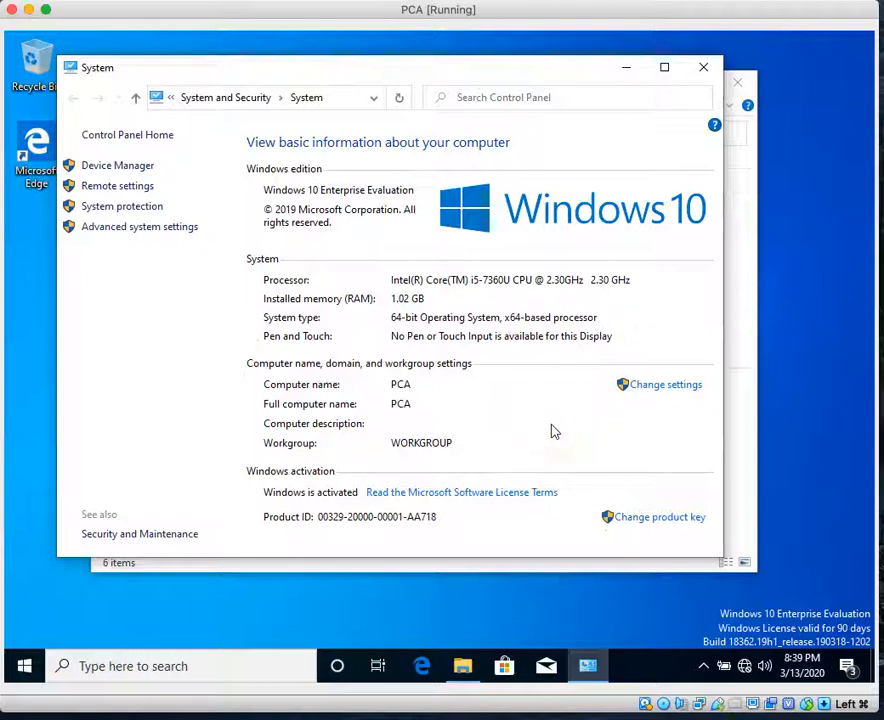
left_click(664, 388)
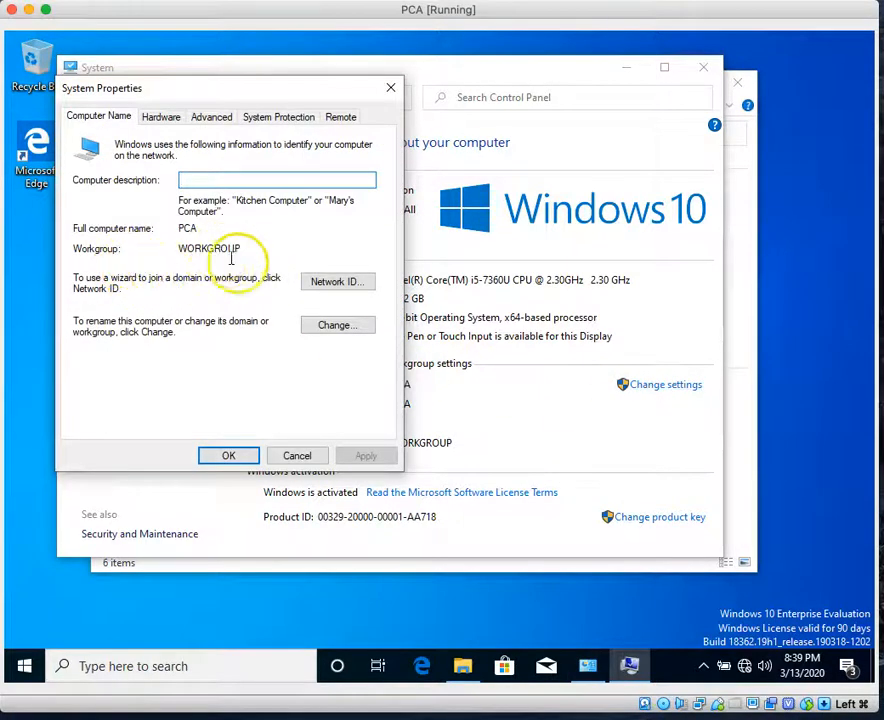
left_click(339, 327)
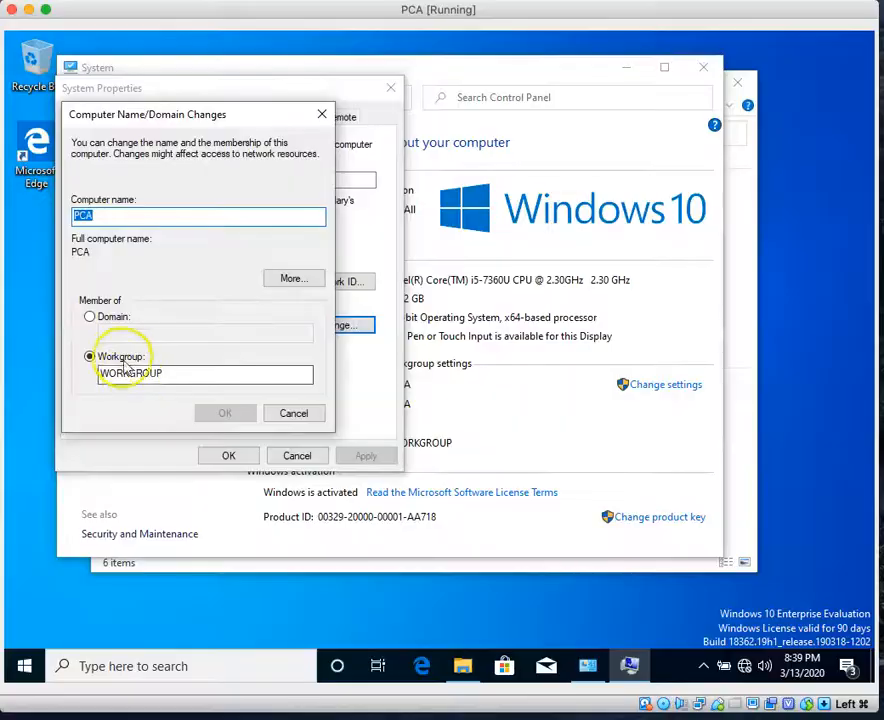
left_click(90, 316)
left_click(140, 333)
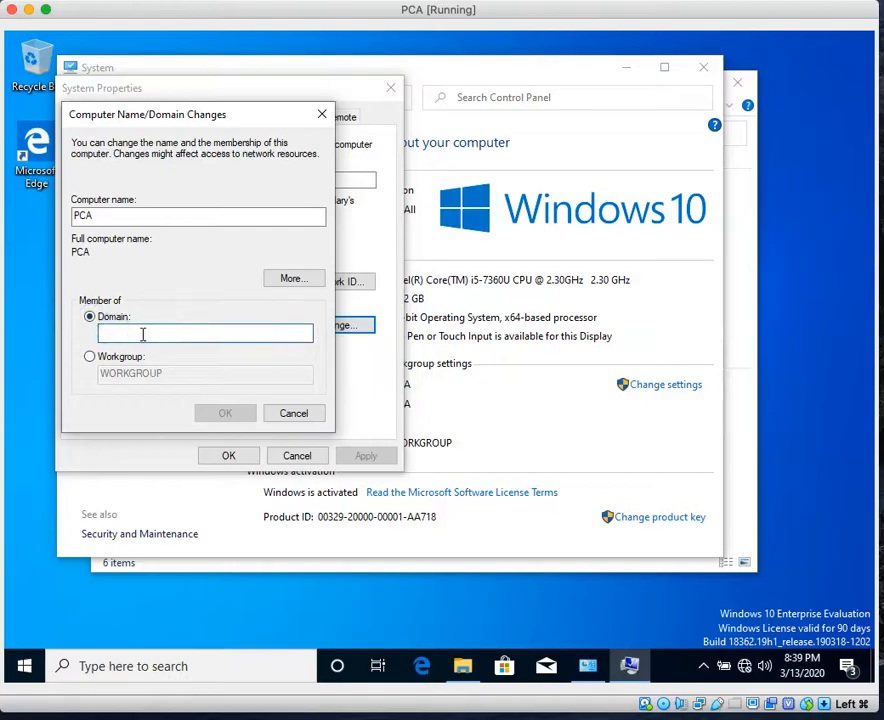
type("iclinic")
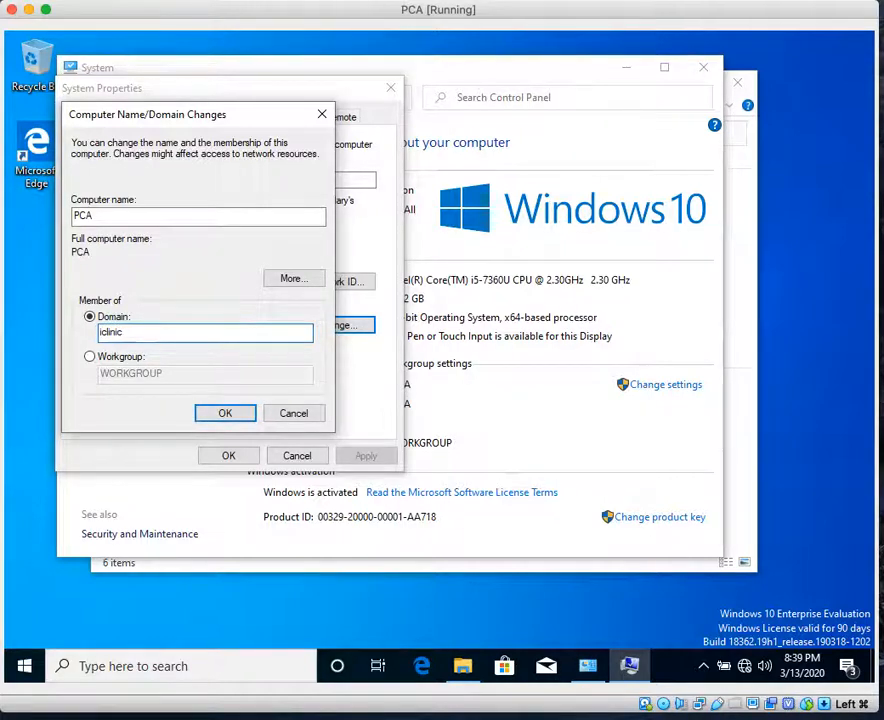
type(".local")
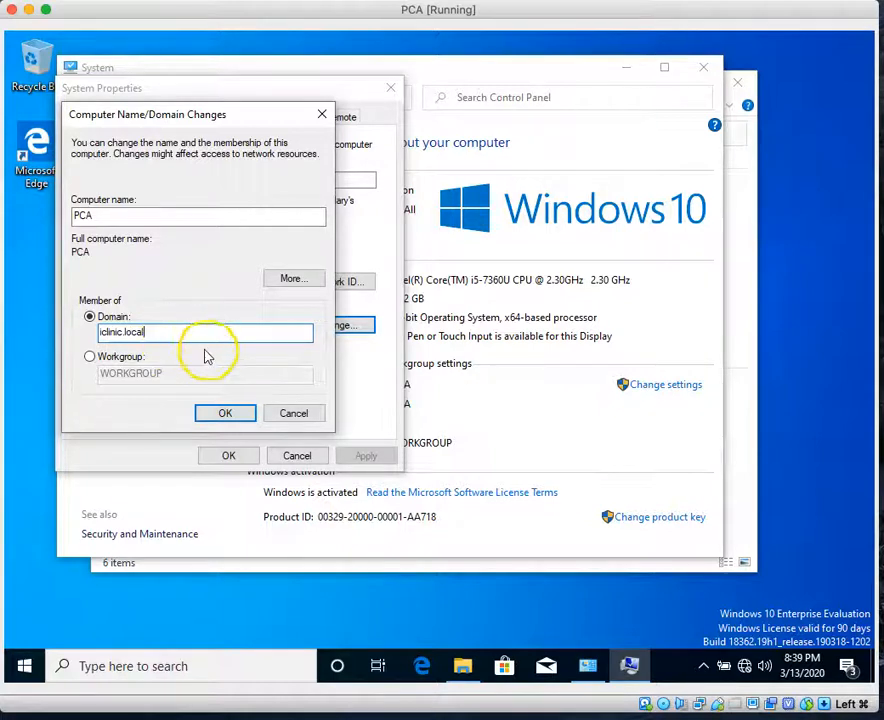
left_click(227, 412)
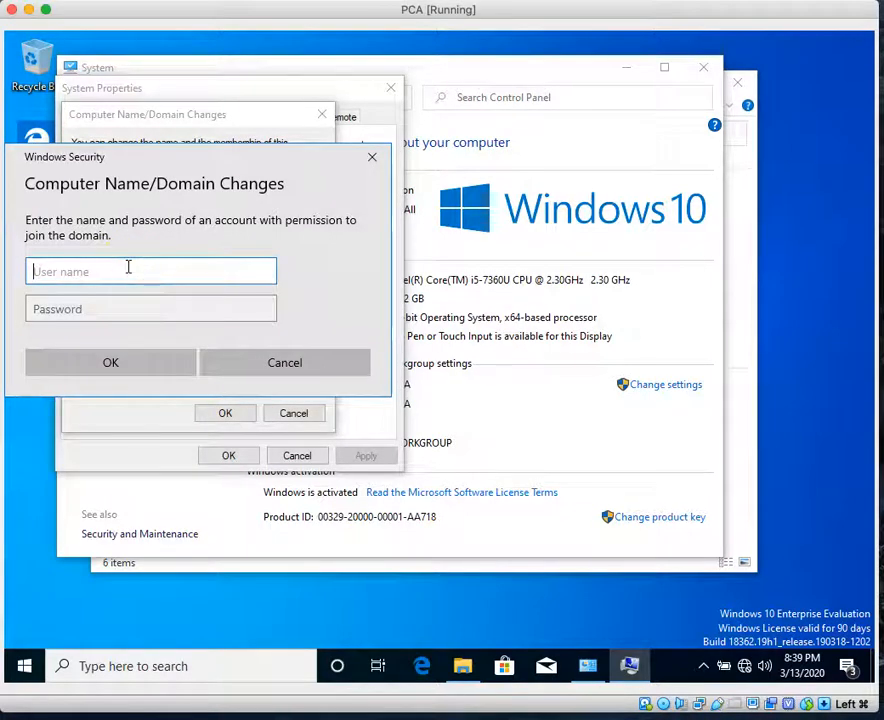
Enter the domain administrator's user name and password to authorize joining iclinic.local.
type("administrtaot=")
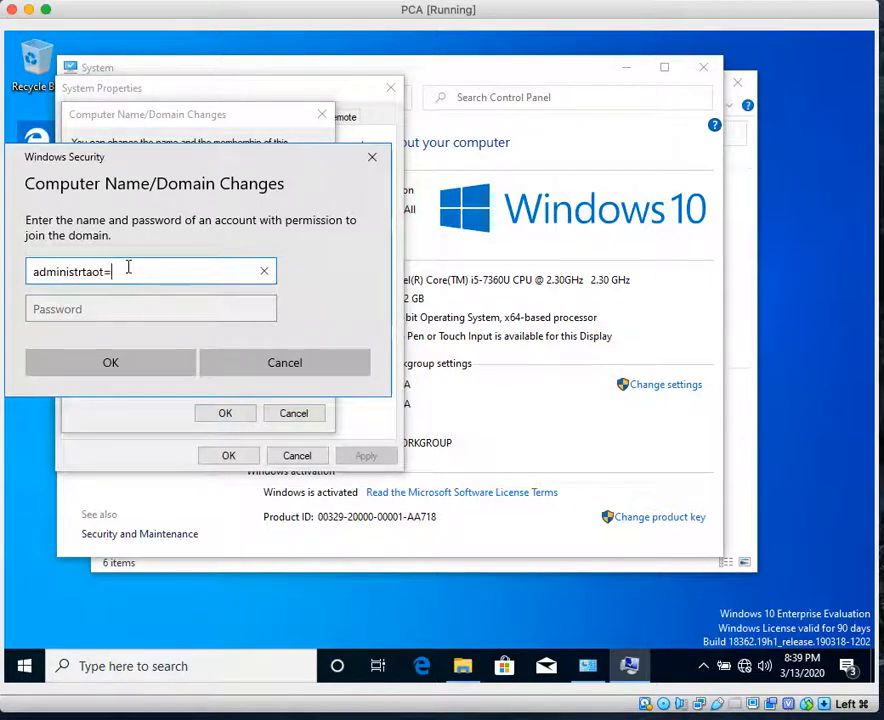
key("BackSpace")
key("BackSpace")
key("BackSpace")
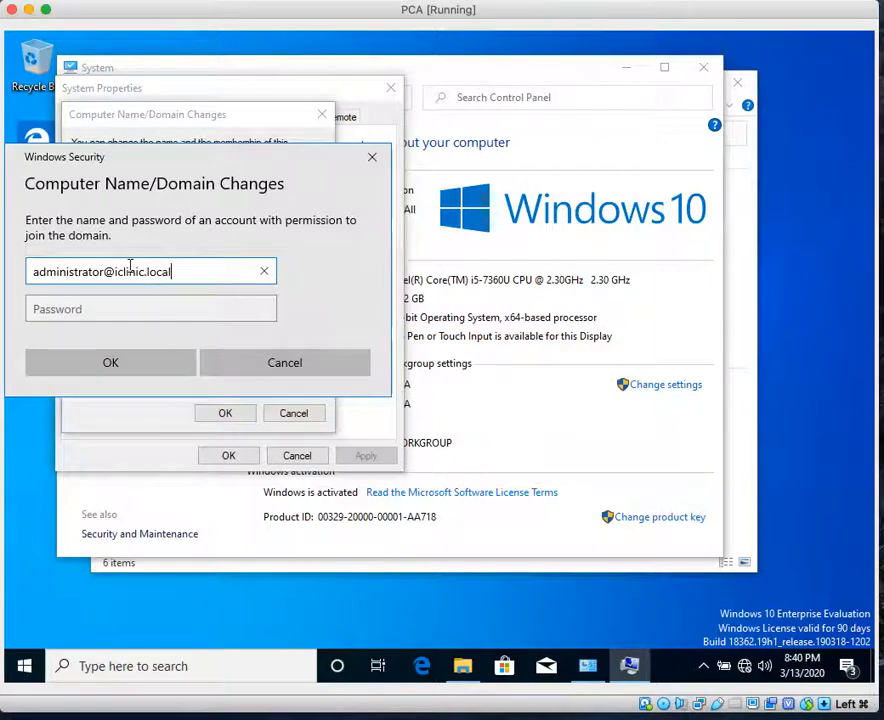
left_click(66, 307)
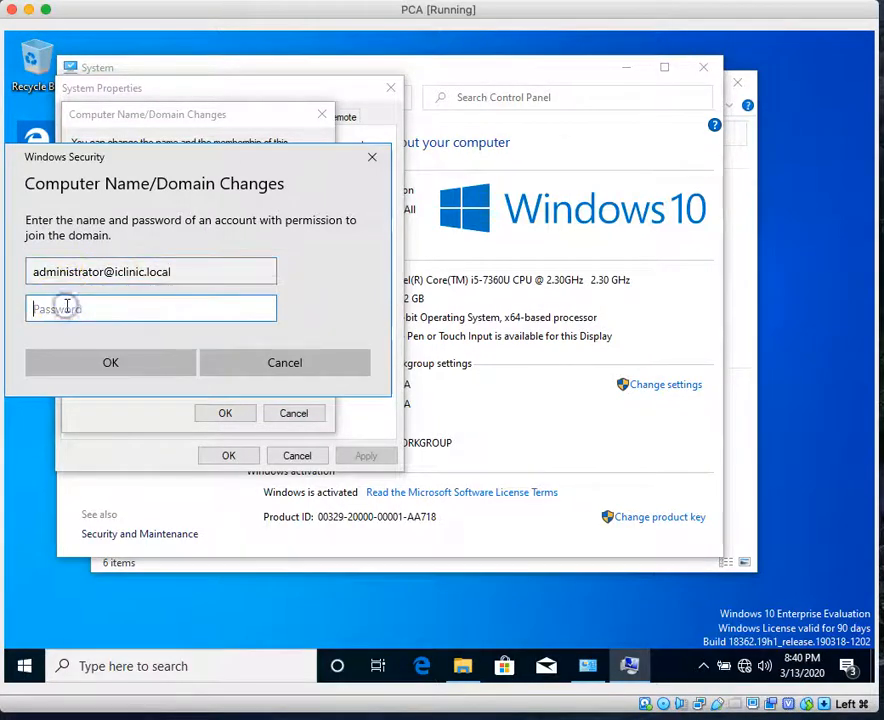
type("•••")
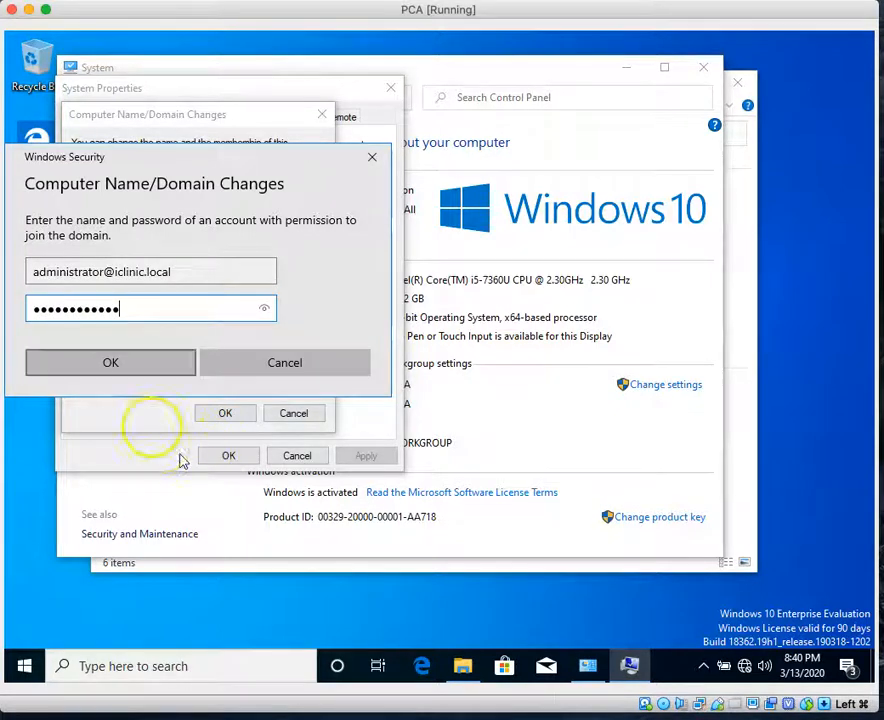
left_click(136, 370)
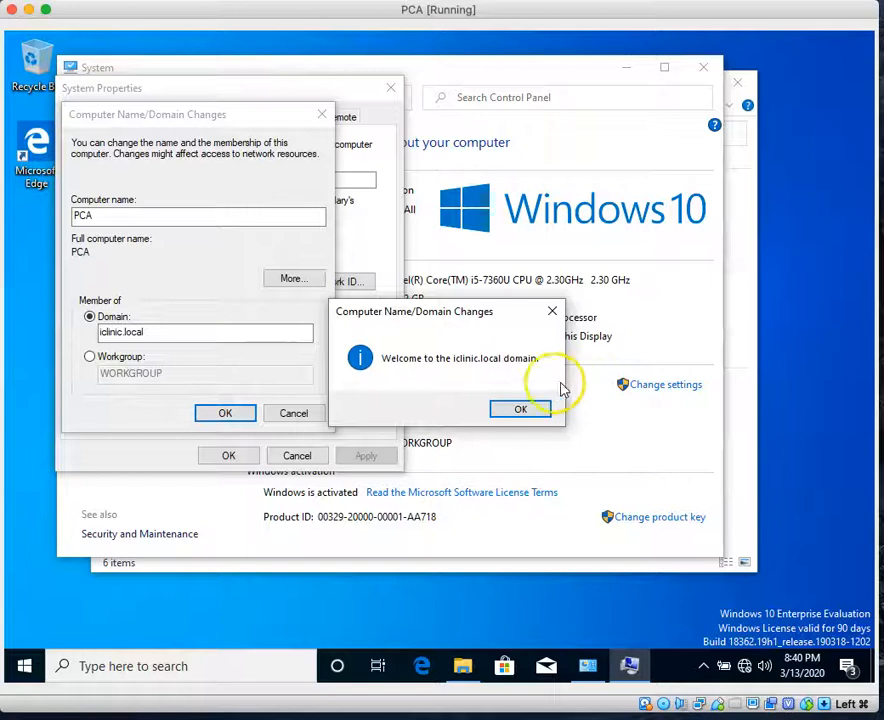
Acknowledge the iclinic.local welcome and restart notices, then restart PCA now.
left_click(521, 409)
left_click(225, 413)
left_click(543, 372)
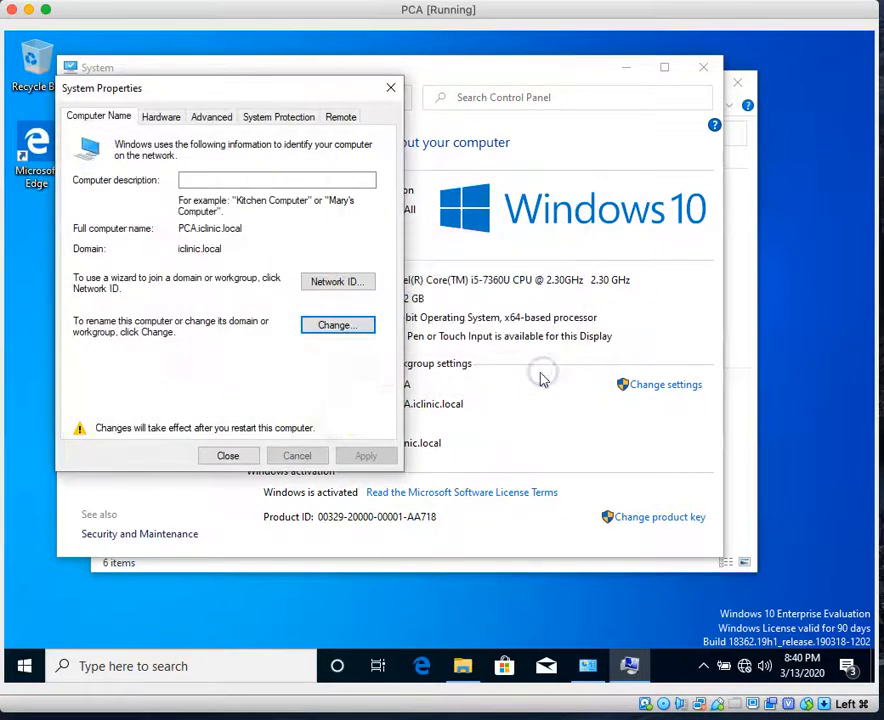
left_click(229, 456)
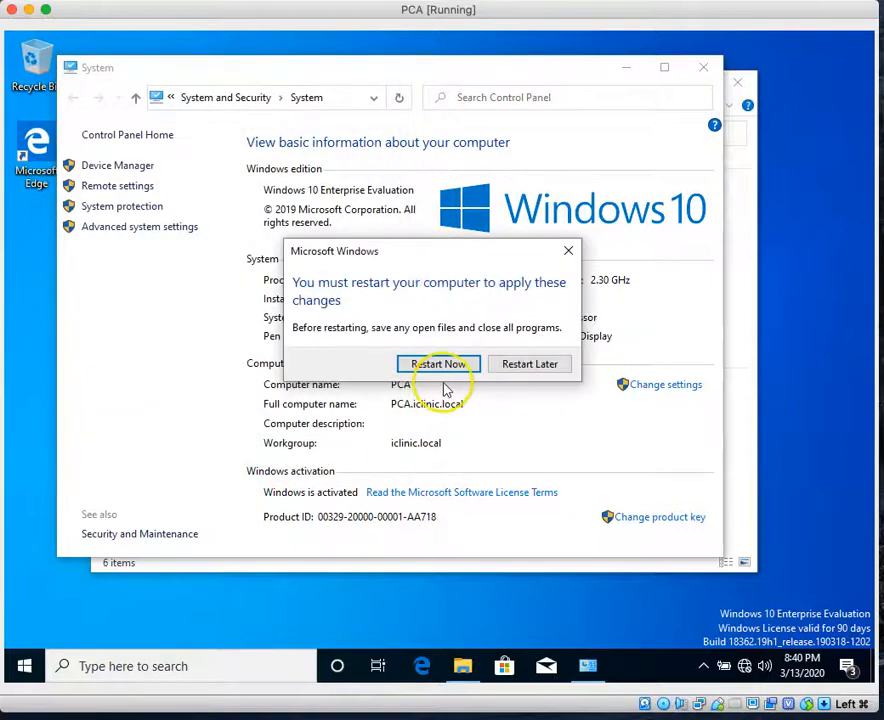
left_click(452, 364)
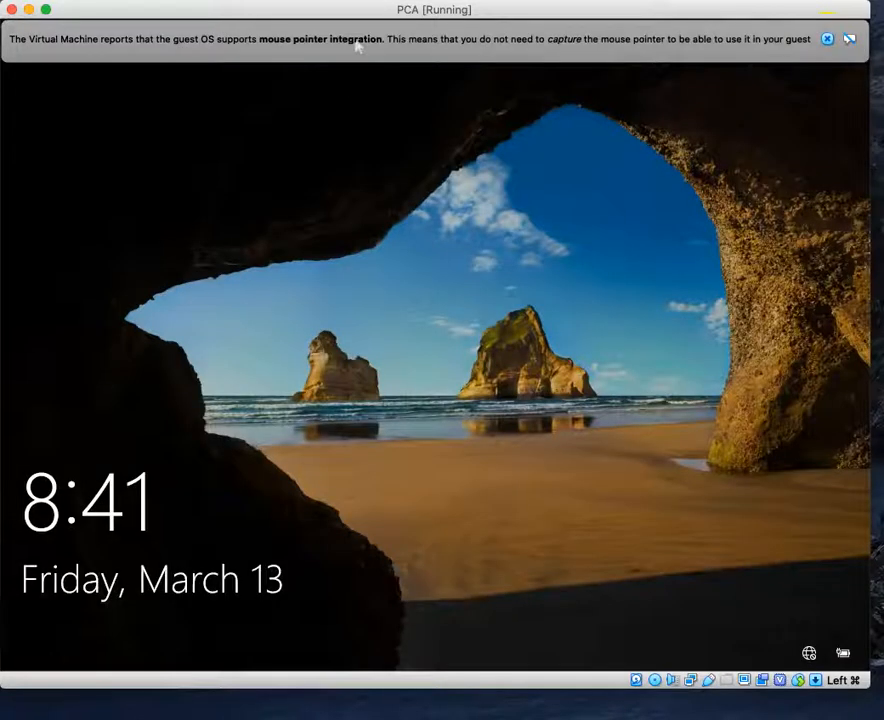
Send Ctrl-Alt-Del to the guest through VirtualBox's Input > Keyboard menu to dismiss the lock screen.
left_click(312, 0)
mouse_move(262, 0)
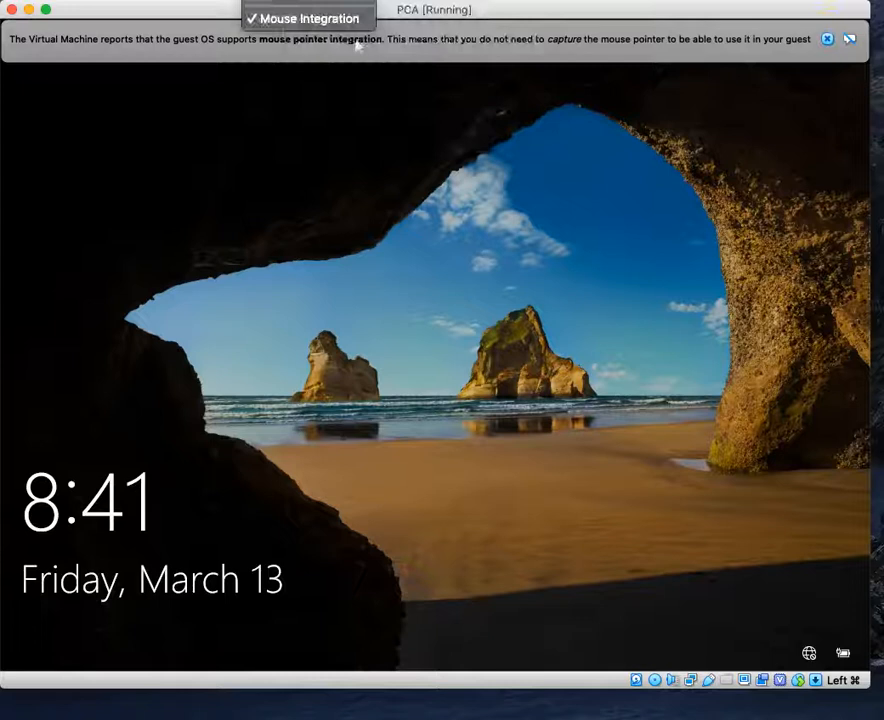
mouse_move(320, 1)
left_click(480, 25)
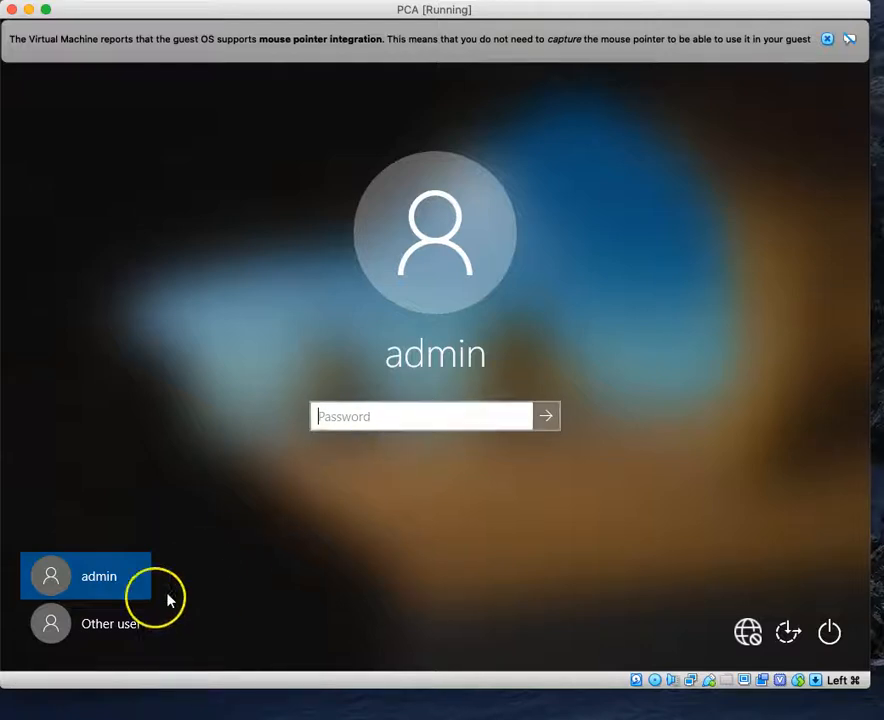
Sign in via Other user with the iclinic.local domain administrator account and its password.
left_click(66, 628)
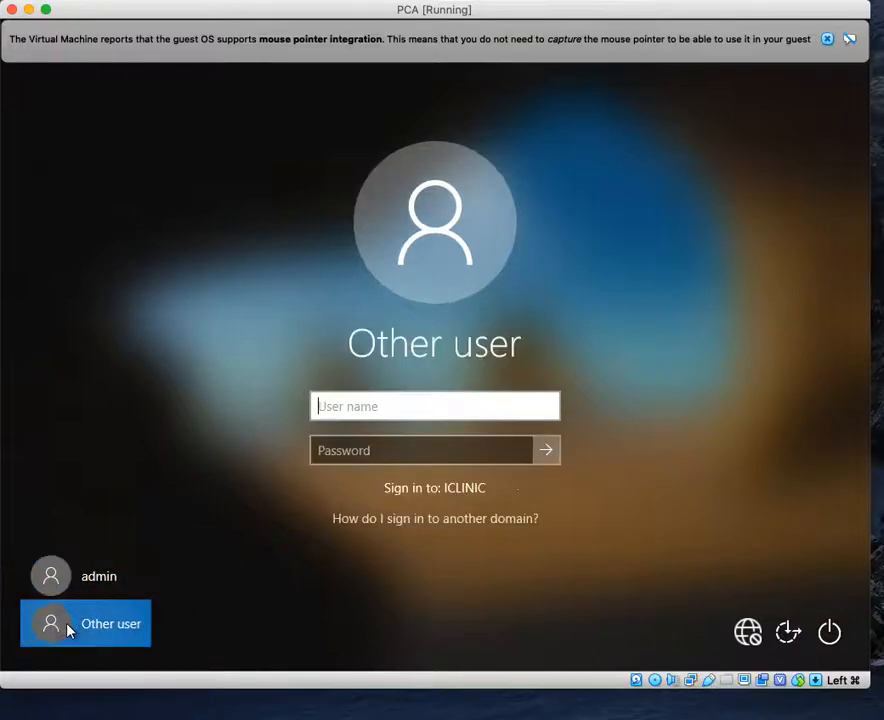
left_click(364, 404)
type("admin")
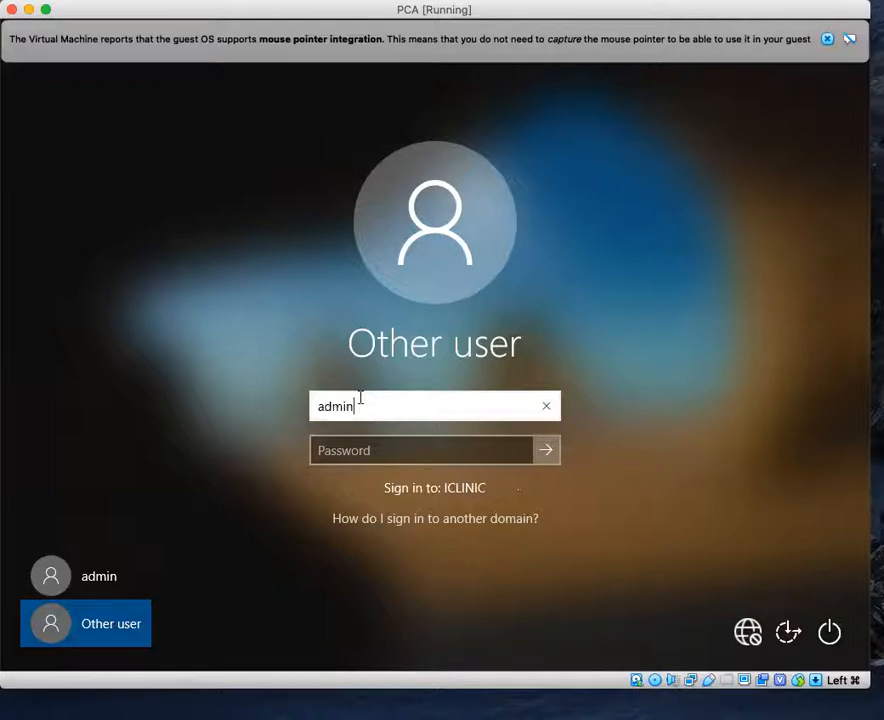
type("istrator")
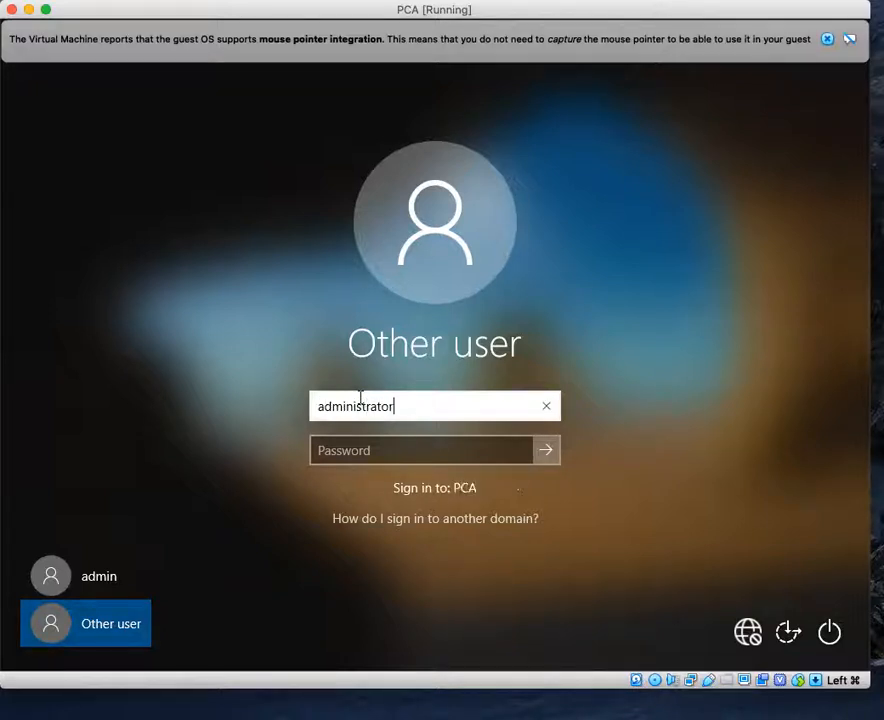
type("@iclinic")
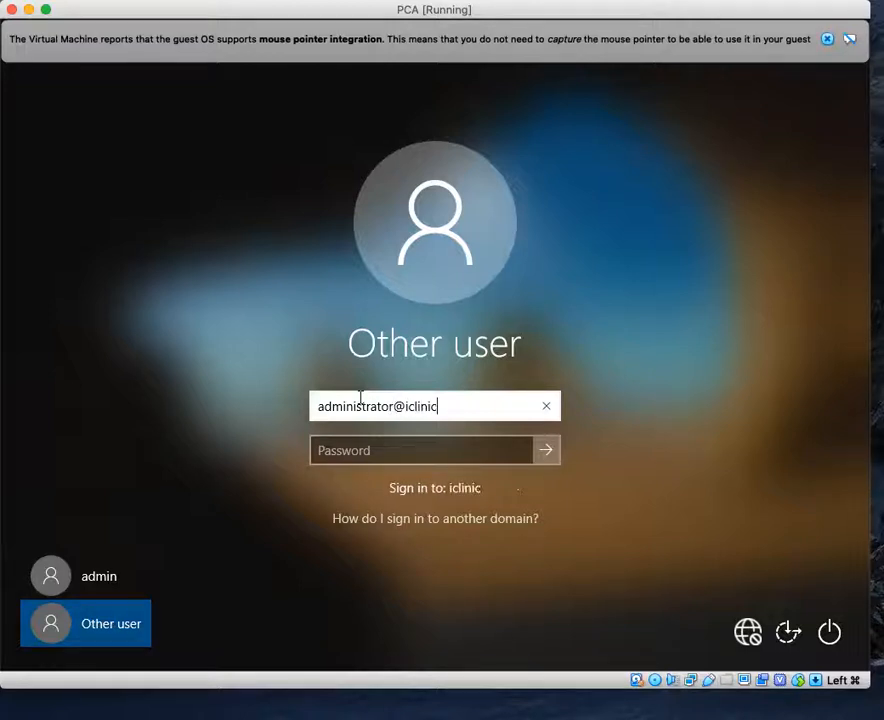
type(".local")
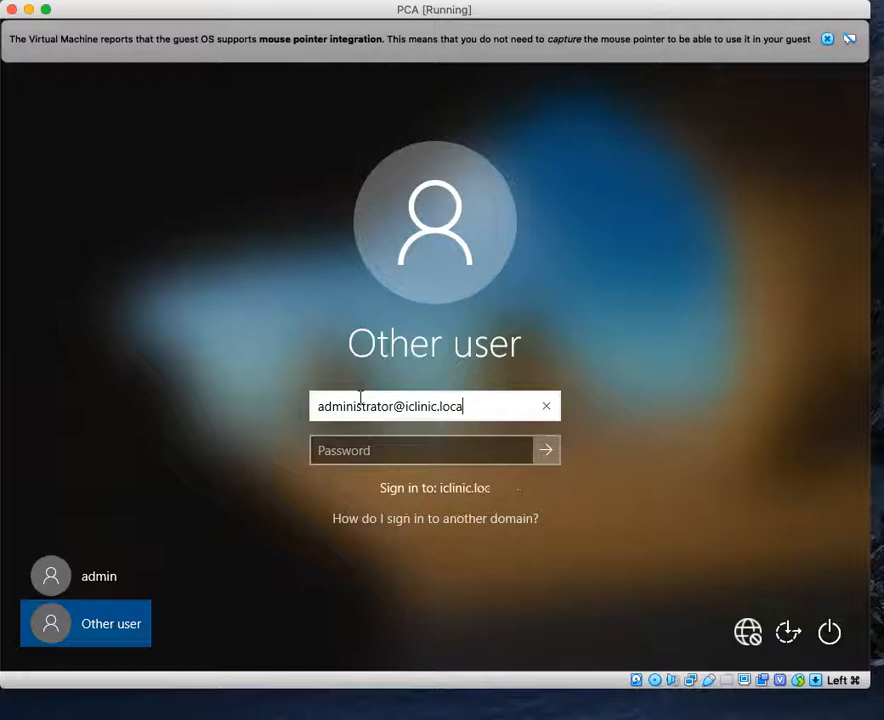
left_click(406, 445)
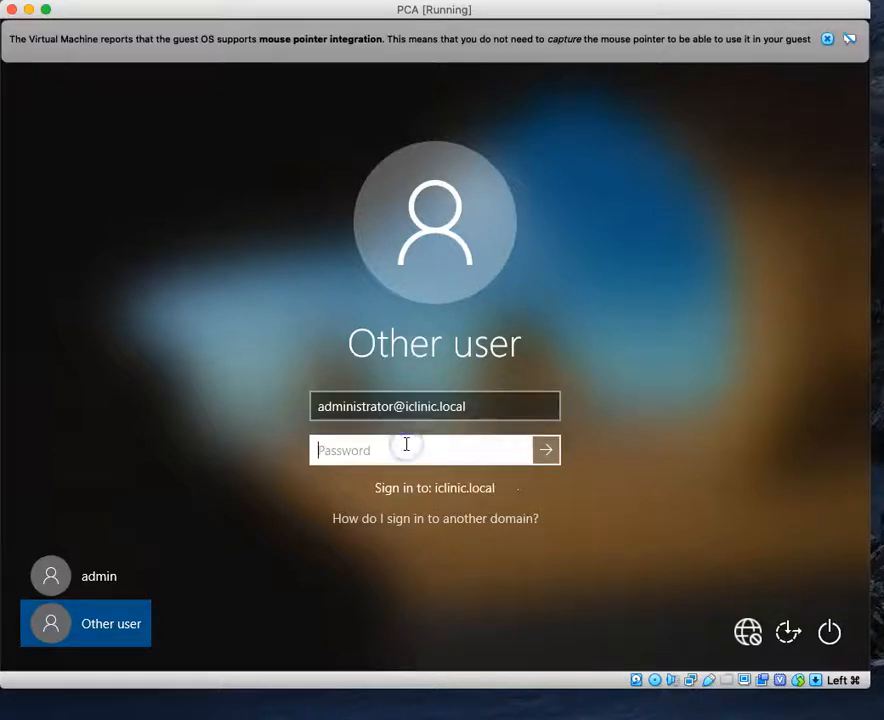
type("••")
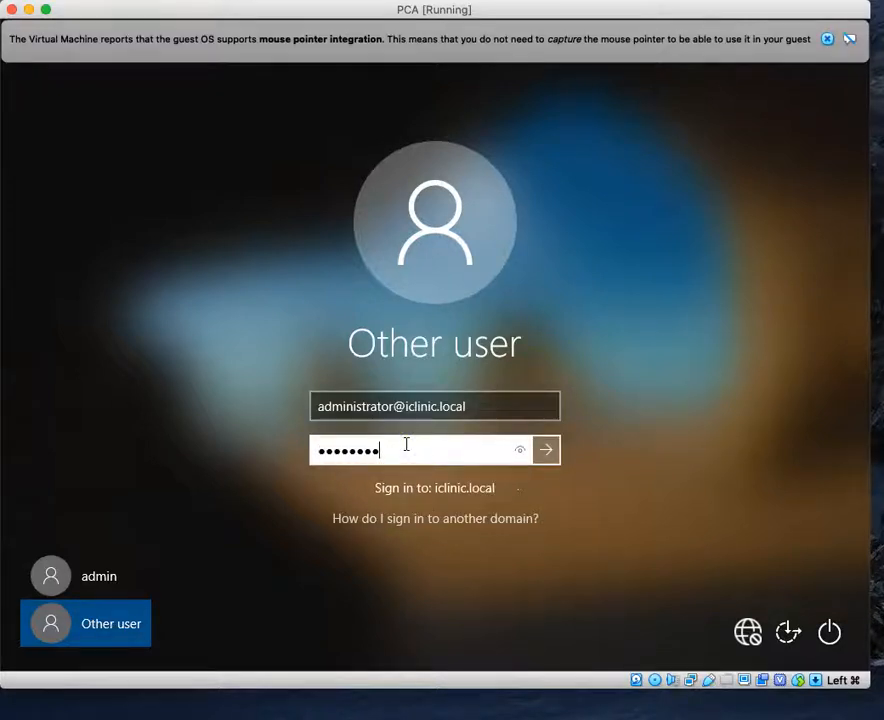
type("••••••••••")
key("Return")
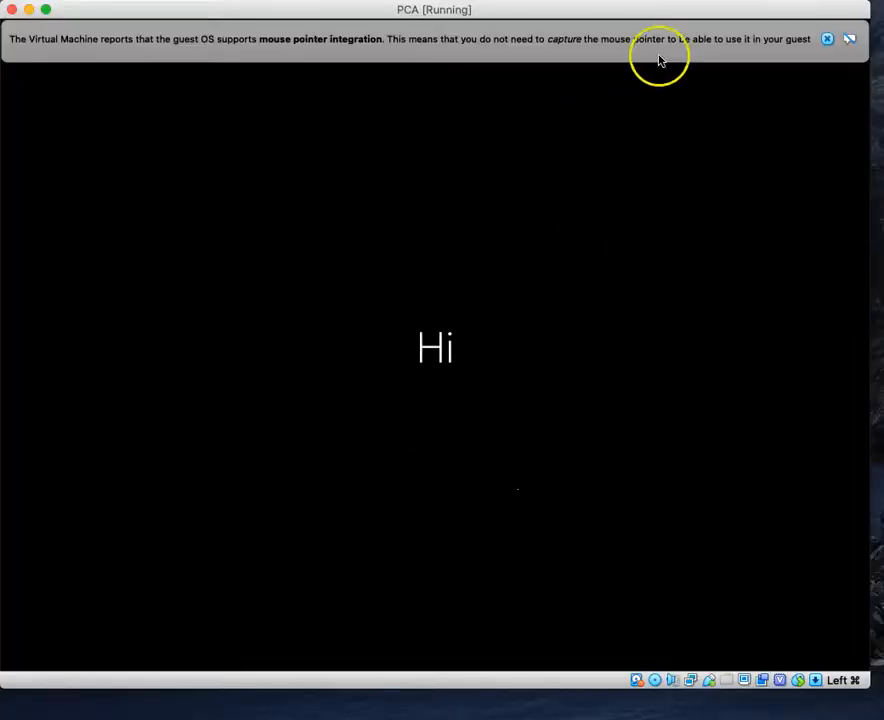
left_click_drag(709, 15, 724, 18)
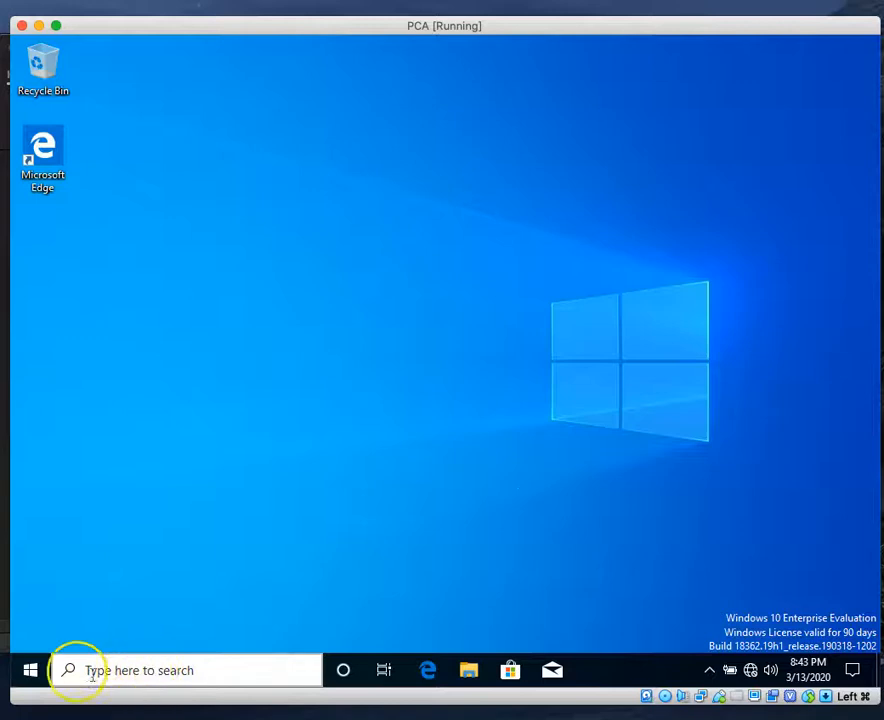
Open \\10.0.0.20 from the Run dialog, which shows an empty folder.
right_click(27, 677)
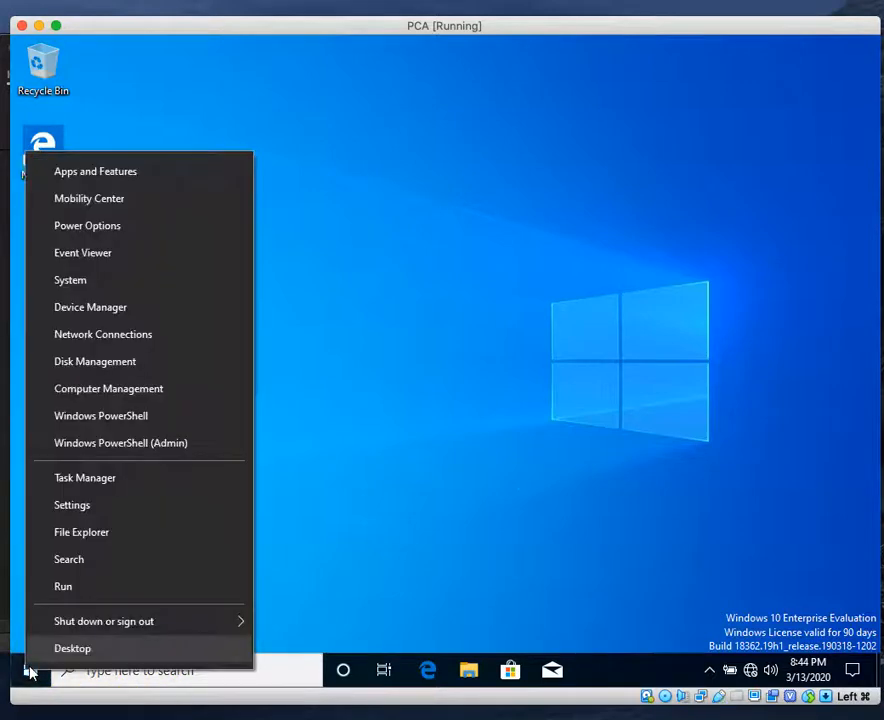
left_click(72, 588)
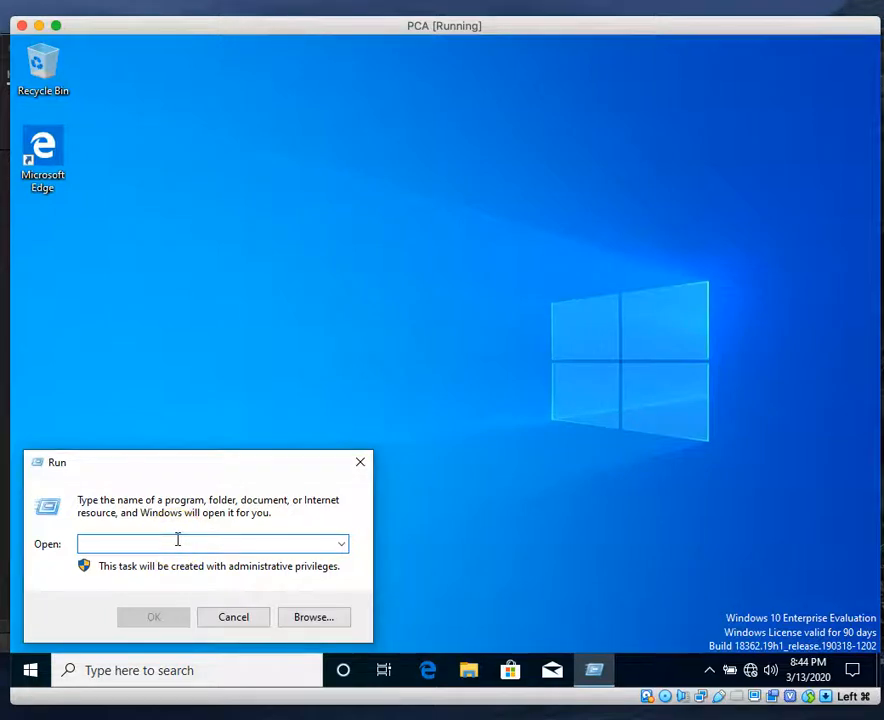
type("\\\\")
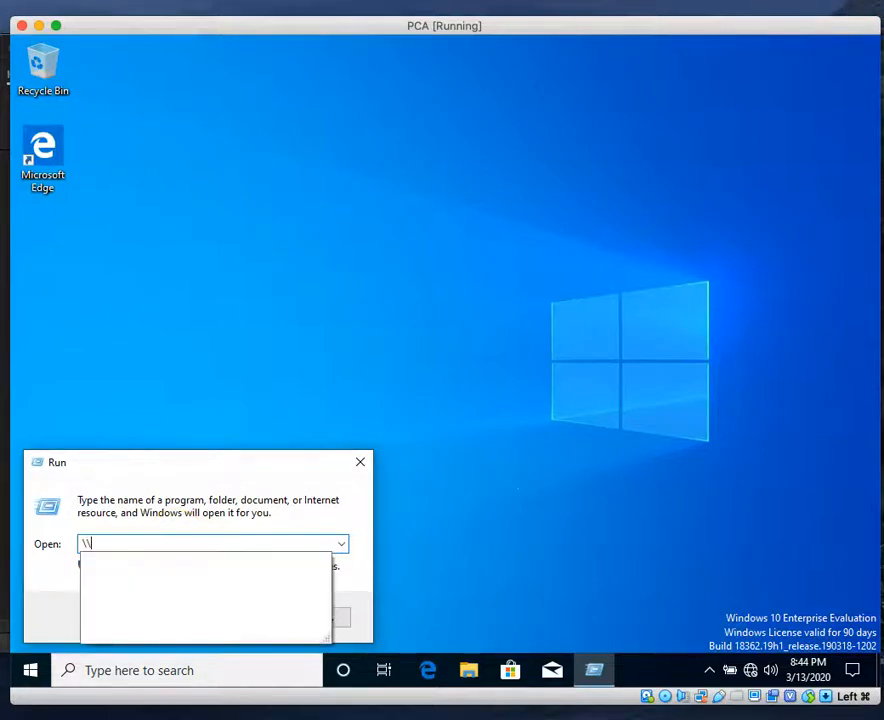
type("10.0.0.20")
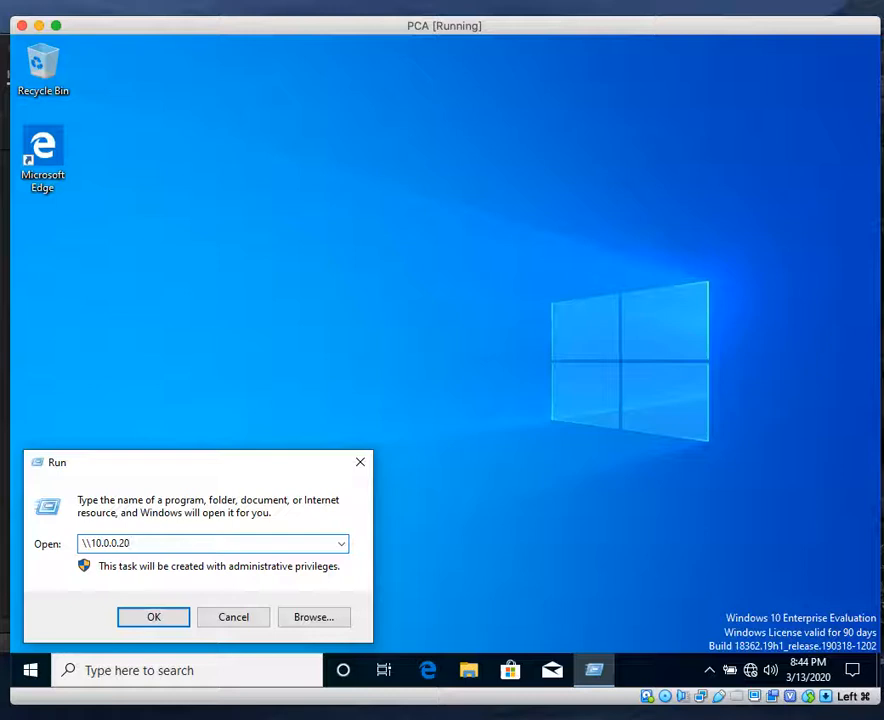
key("Return")
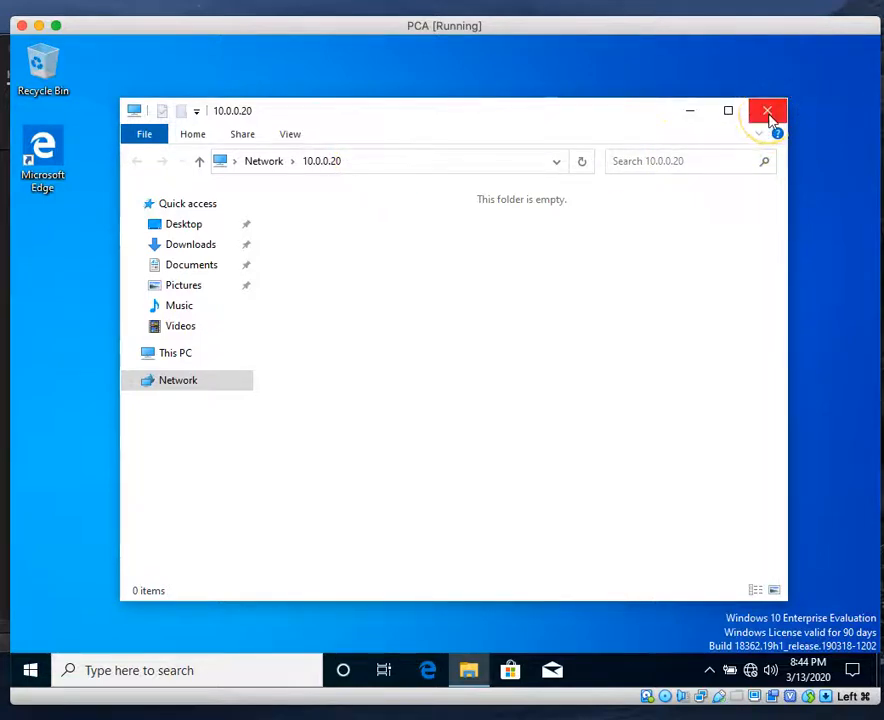
Change the Explorer path to \\10.0.0.10 to list its shares, including Doctors.
left_click(355, 162)
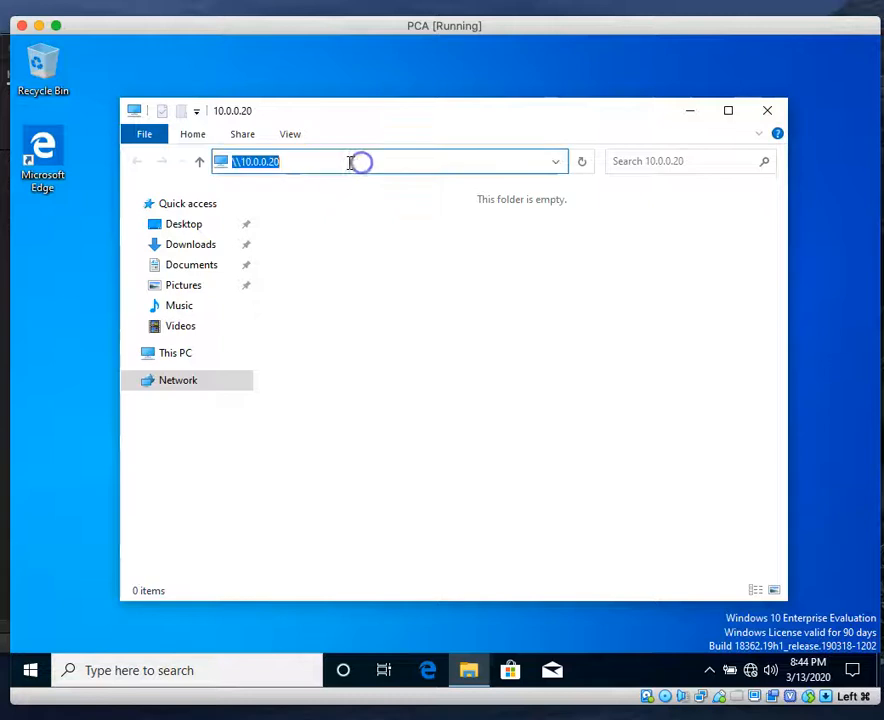
left_click(289, 161)
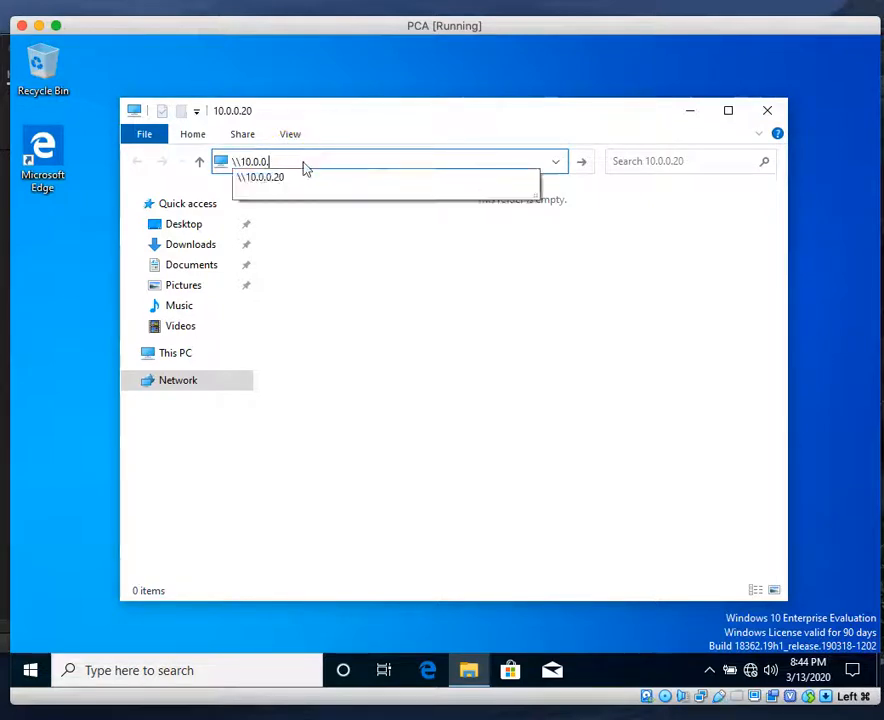
type("10")
key("Return")
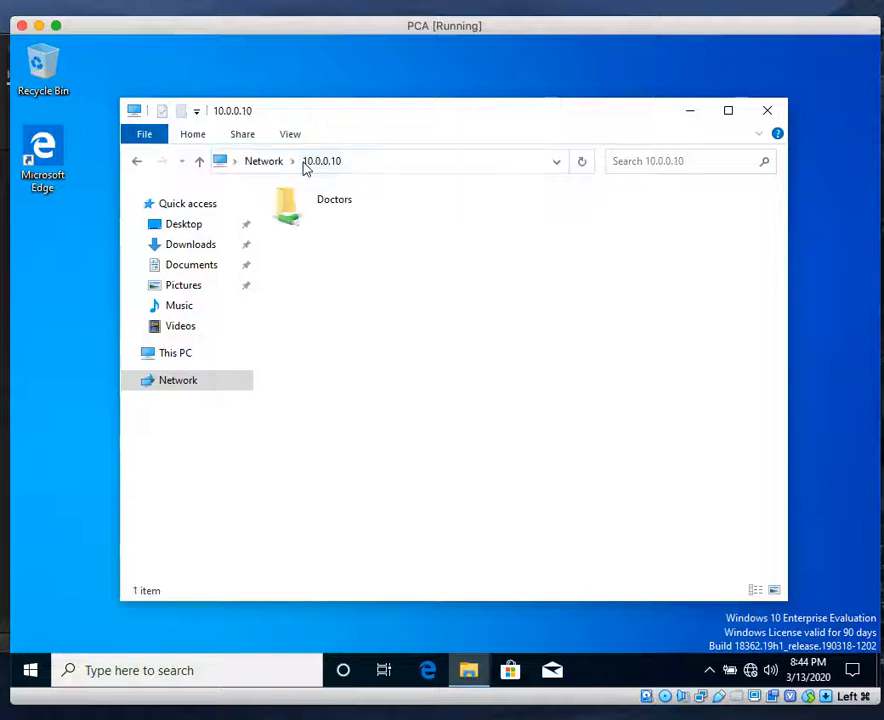
Inside the Doctors share, create a new rich text document and name it Dr.Lee.txt.
double_click(290, 210)
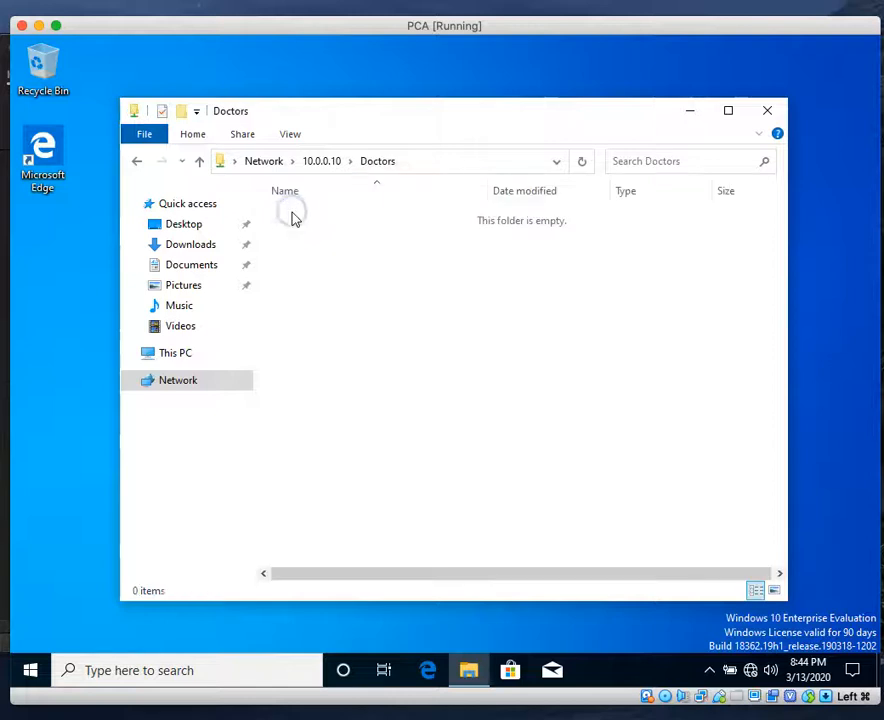
right_click(406, 287)
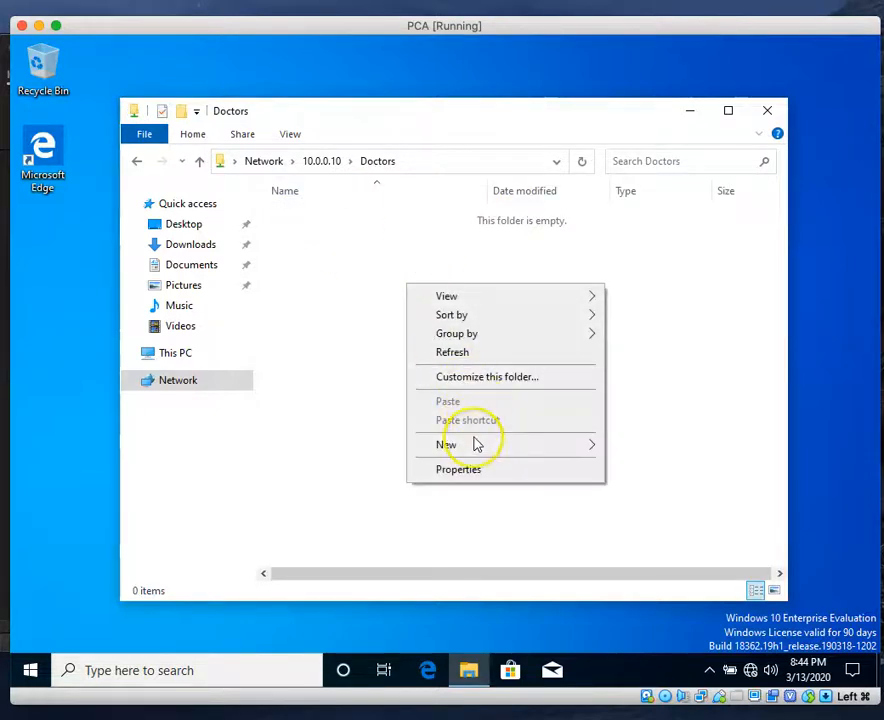
mouse_move(475, 446)
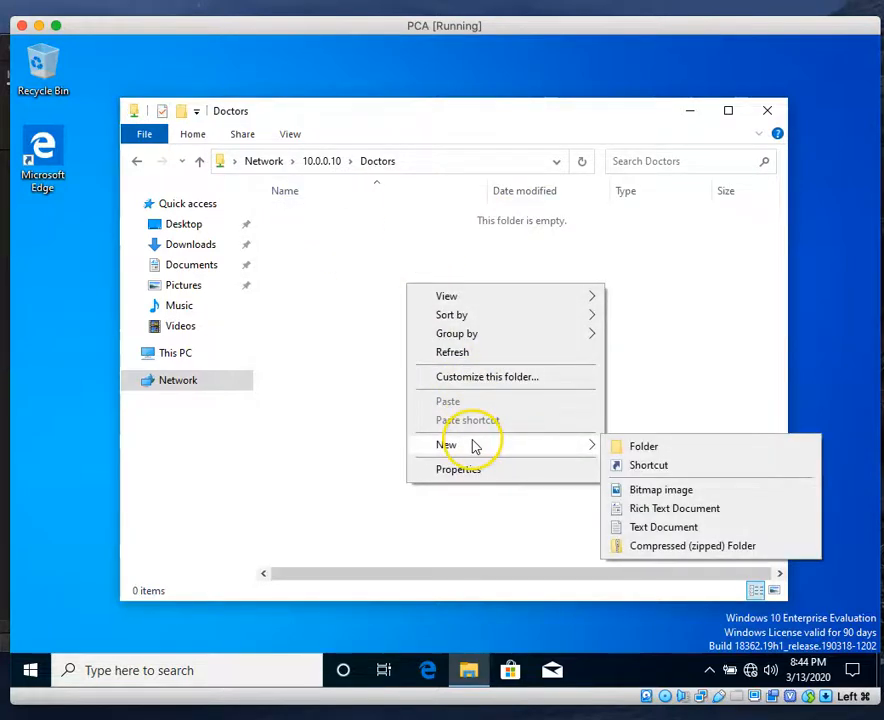
left_click(676, 510)
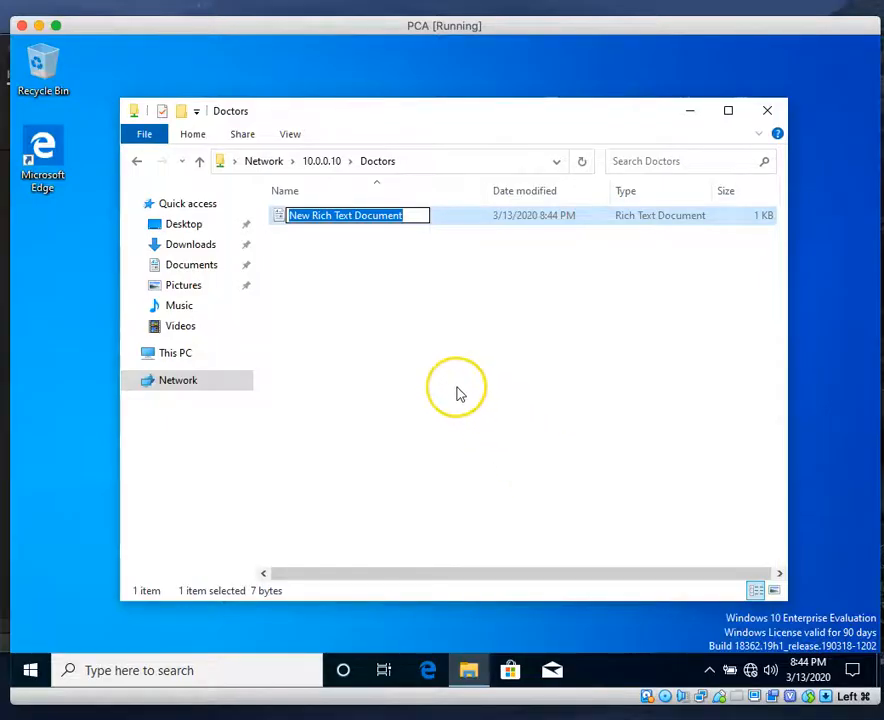
type("Dr")
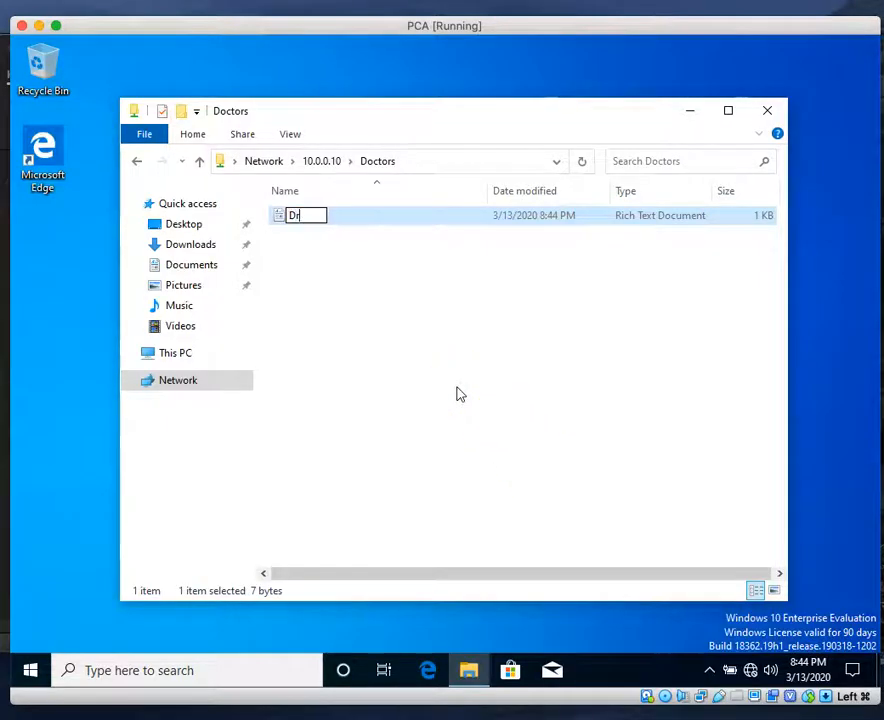
type(".Lee.txt")
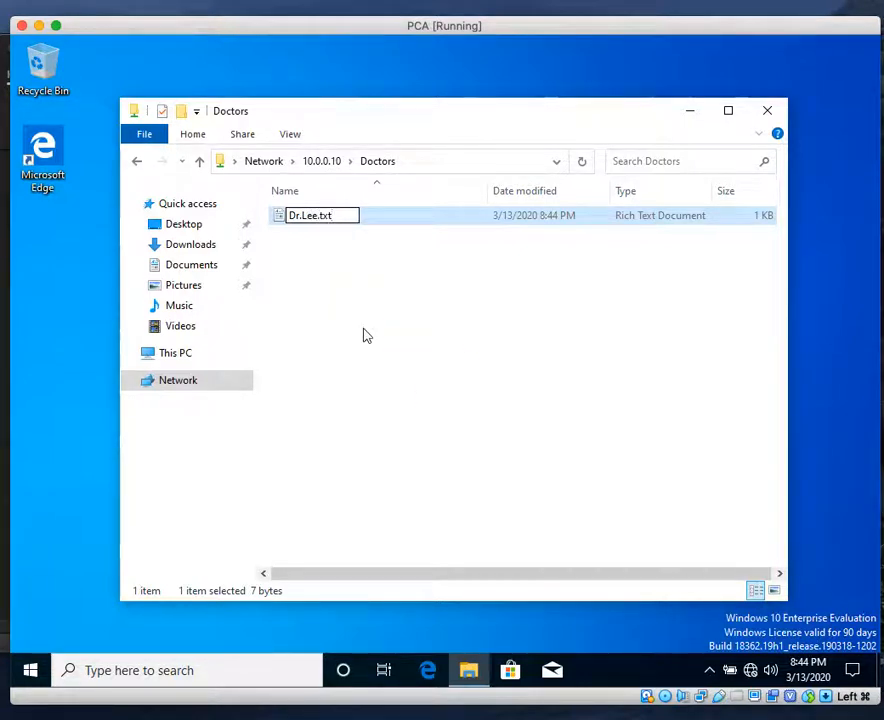
key("Return")
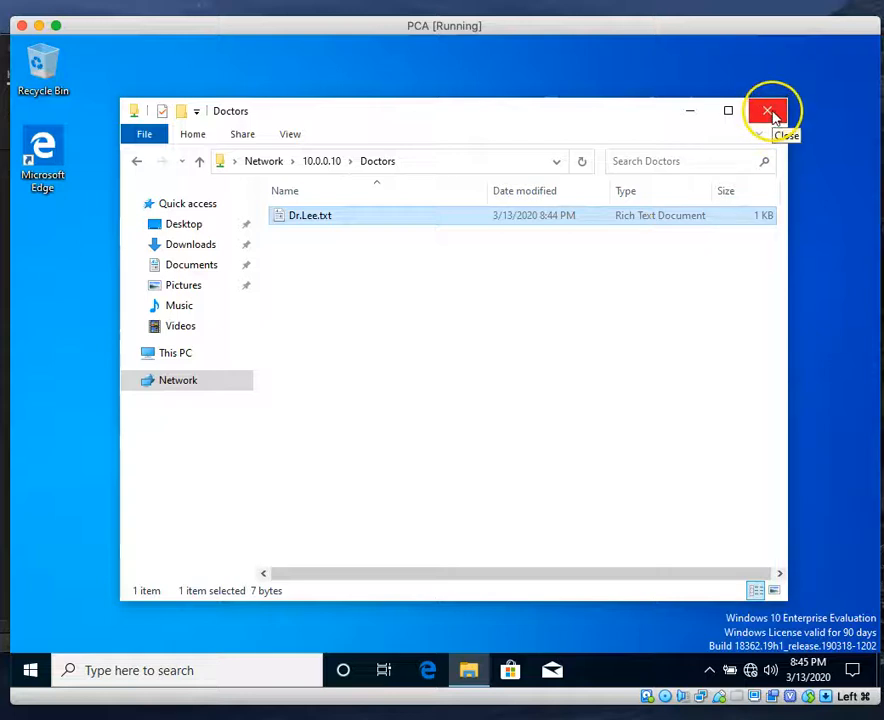
left_click(314, 222)
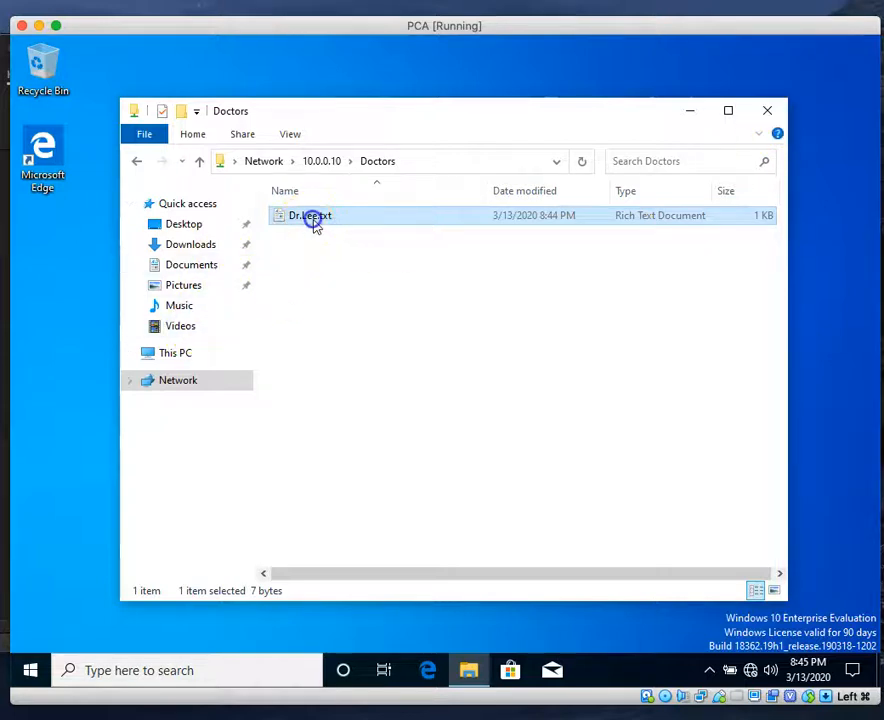
Open Dr.Lee.txt in WordPad and type 'Hello W'.
double_click(310, 220)
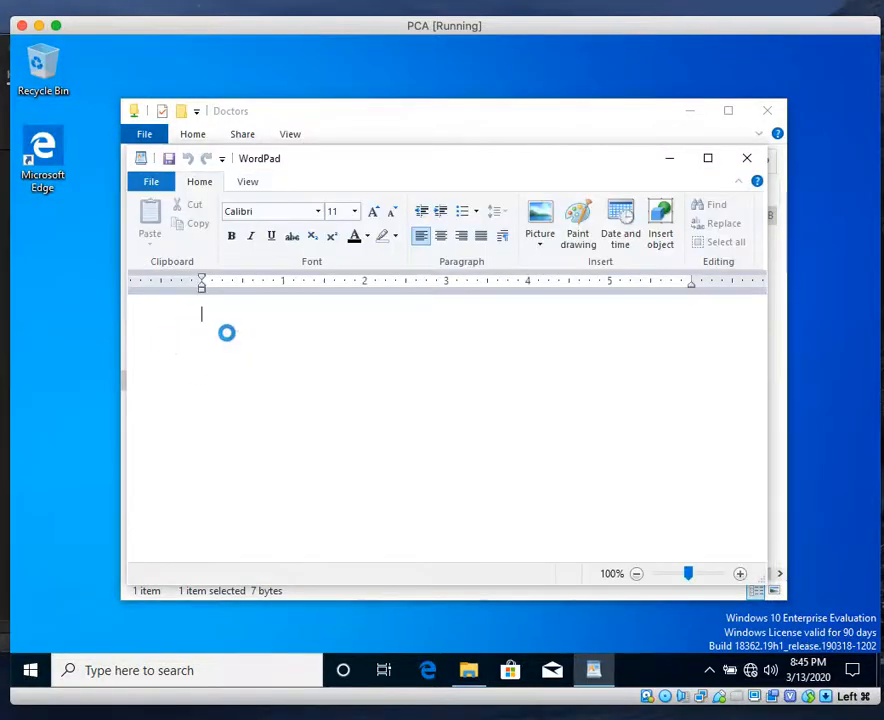
type("H")
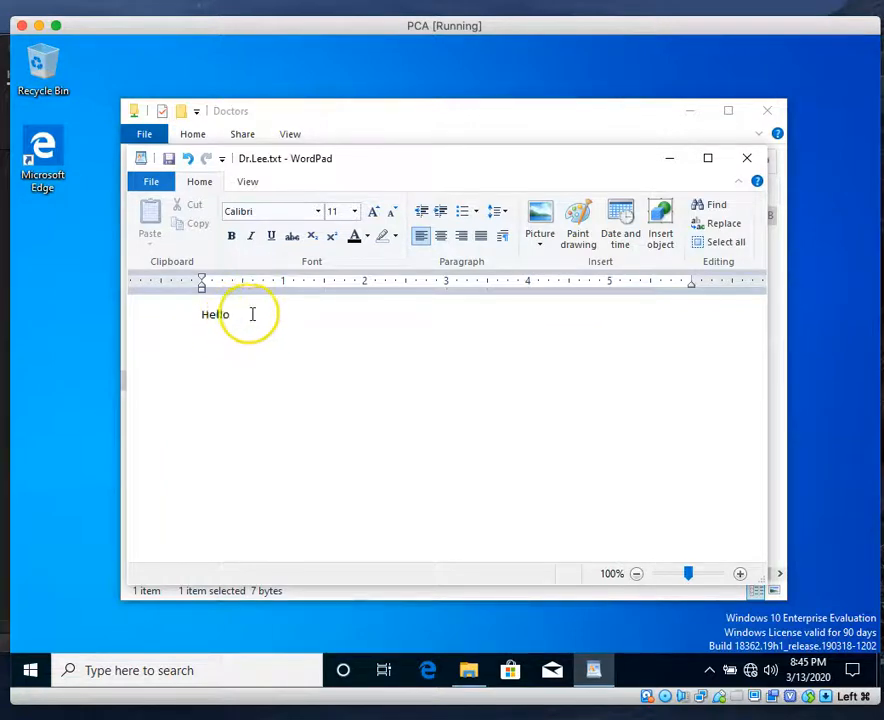
type("ello W")
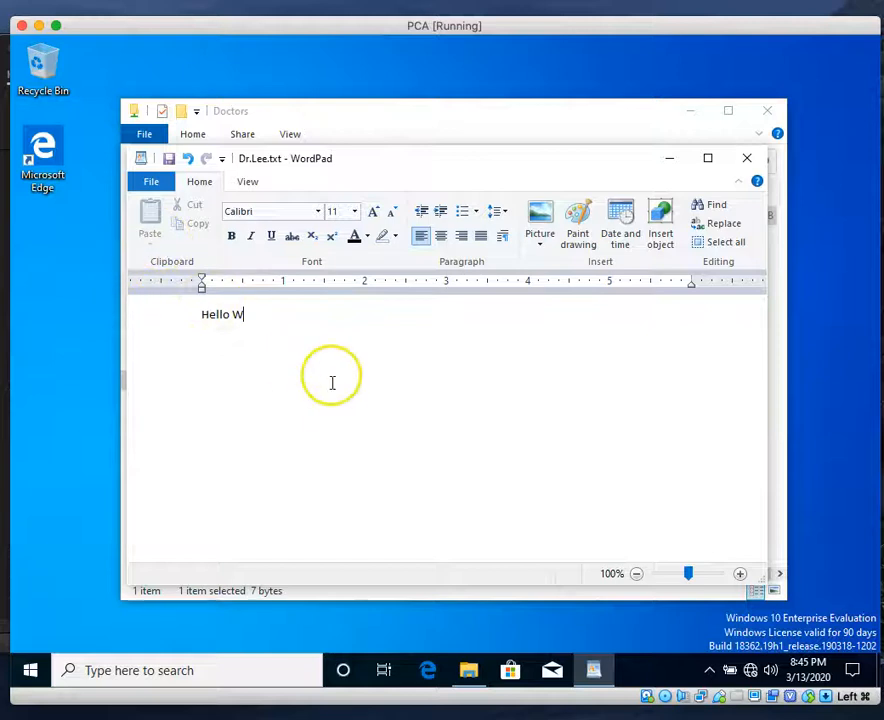
left_click(145, 139)
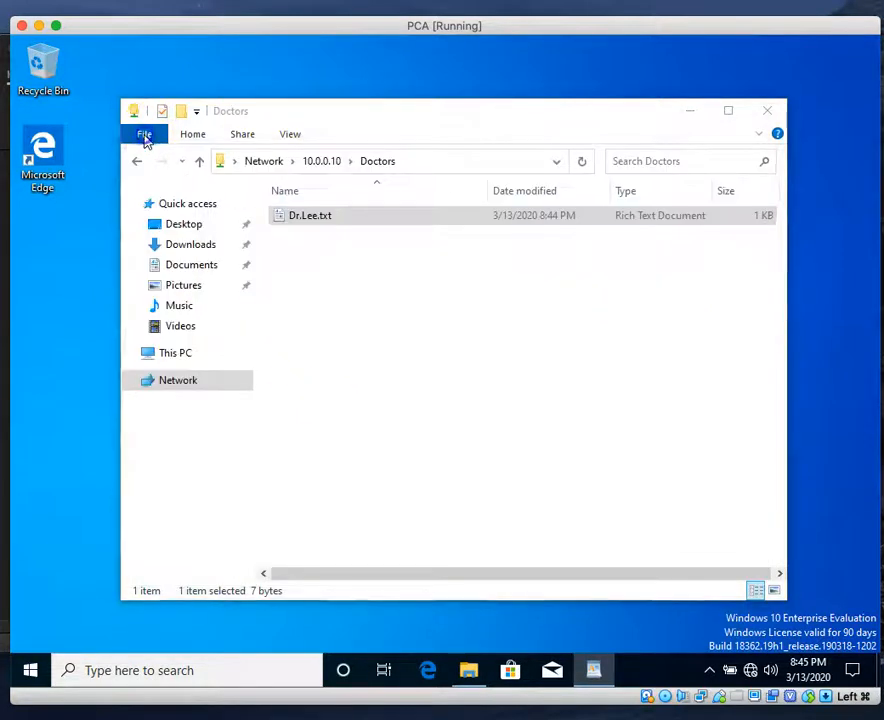
left_click(306, 246)
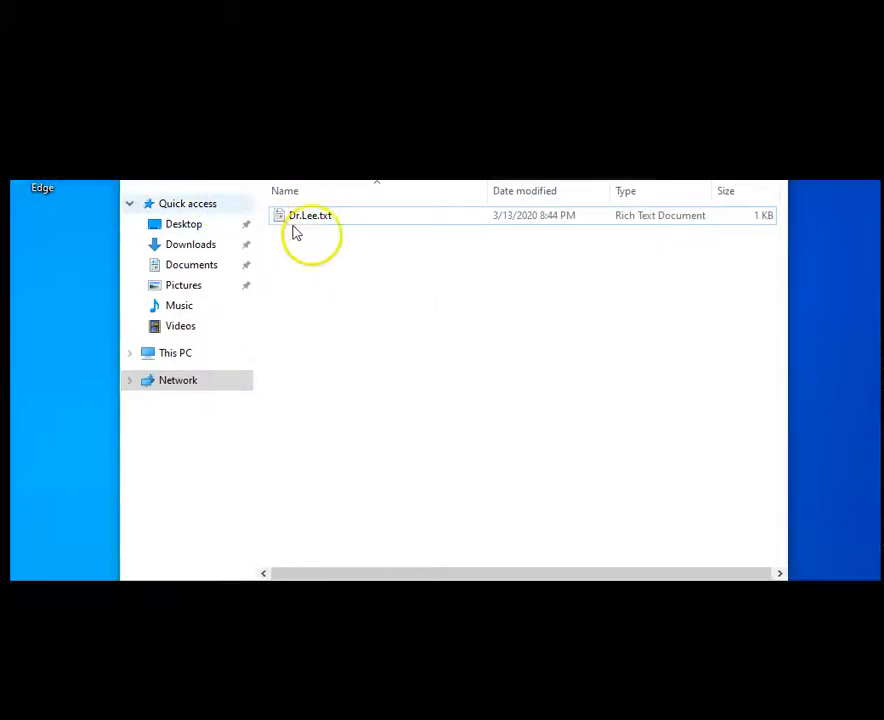
double_click(318, 222)
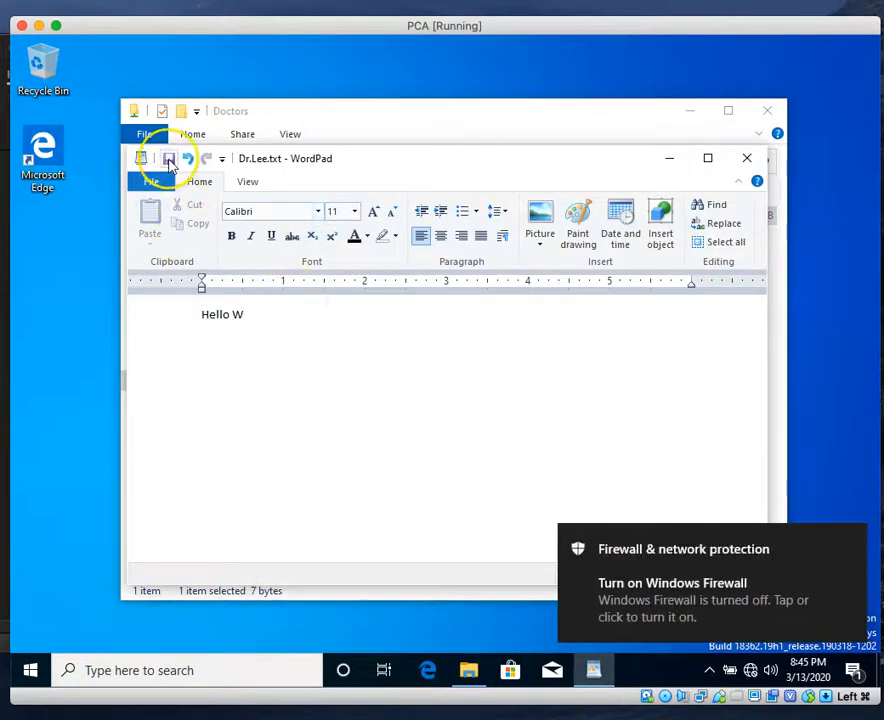
Save Dr.Lee.txt, then close WordPad and the Doctors folder window.
left_click(168, 160)
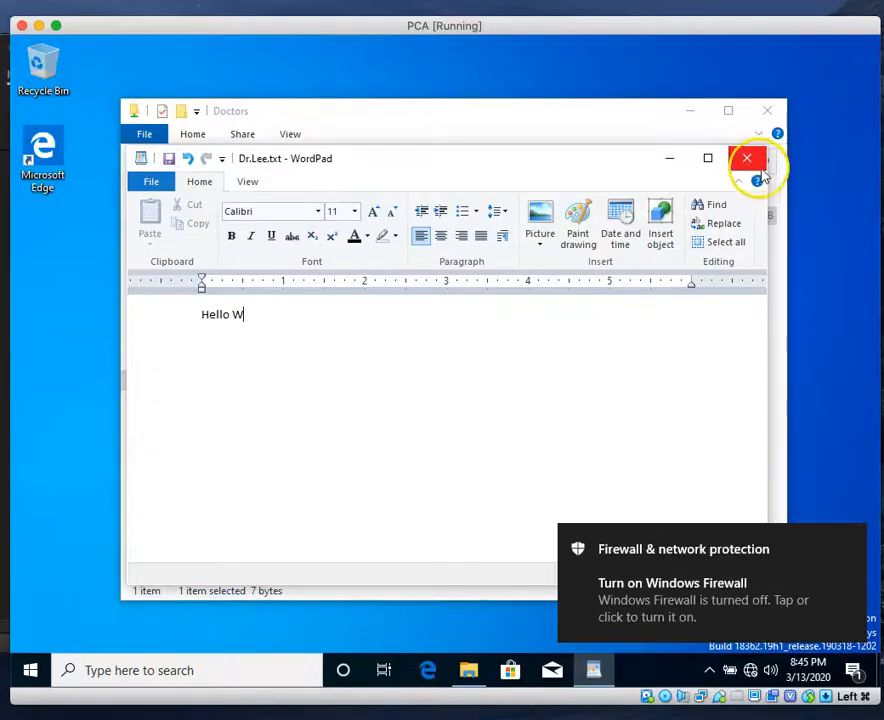
left_click(746, 158)
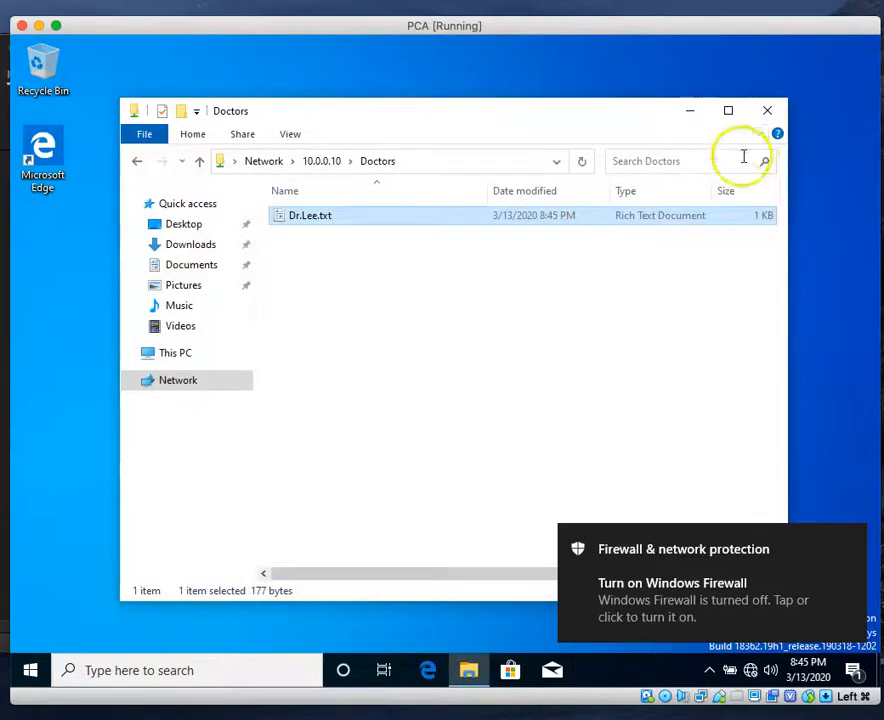
left_click(767, 110)
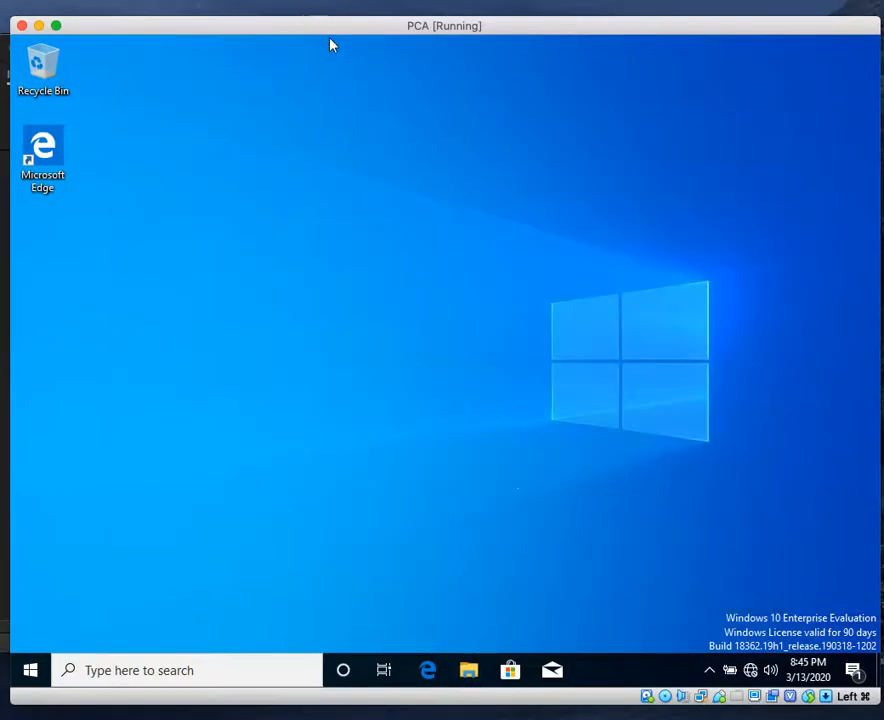
Send Ctrl-Alt-Del to the guest from the Input > Keyboard menu and choose Switch user.
left_click(262, 0)
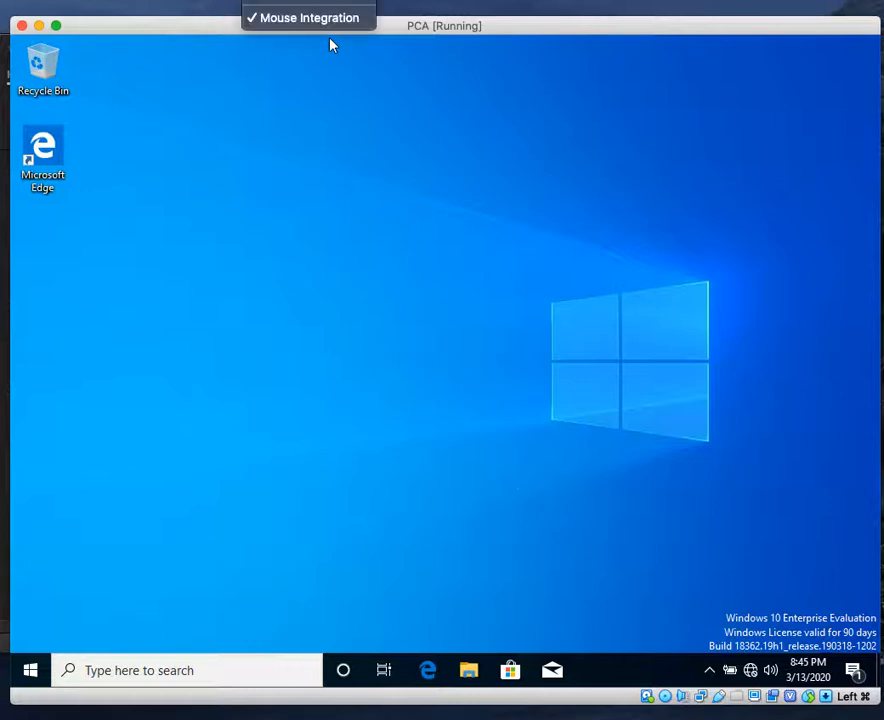
mouse_move(300, 0)
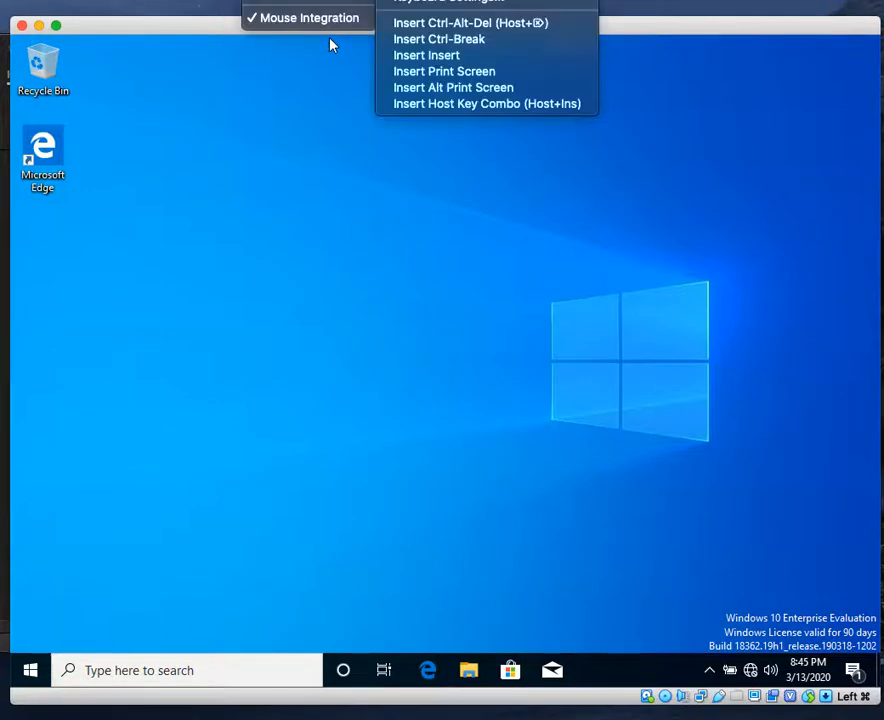
left_click(455, 23)
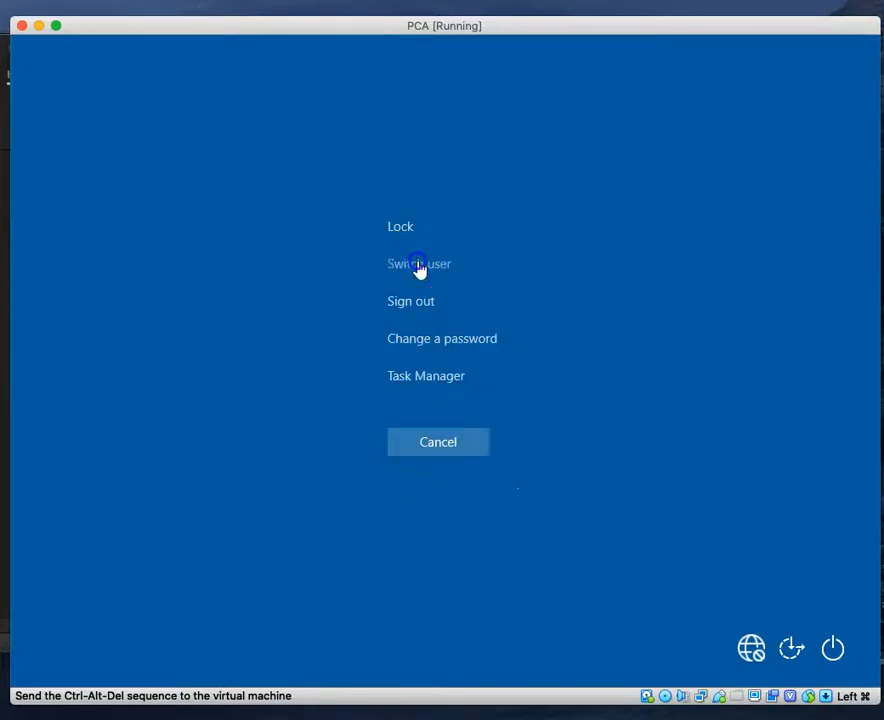
left_click(418, 266)
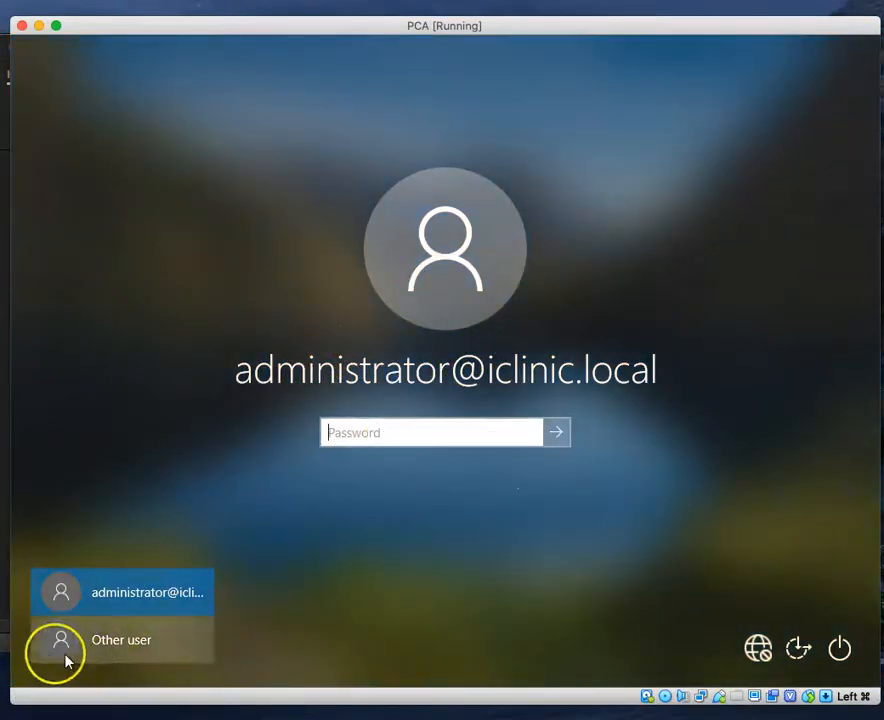
Sign in as Other user with the doctor's domain user name and password.
left_click(60, 645)
left_click(395, 428)
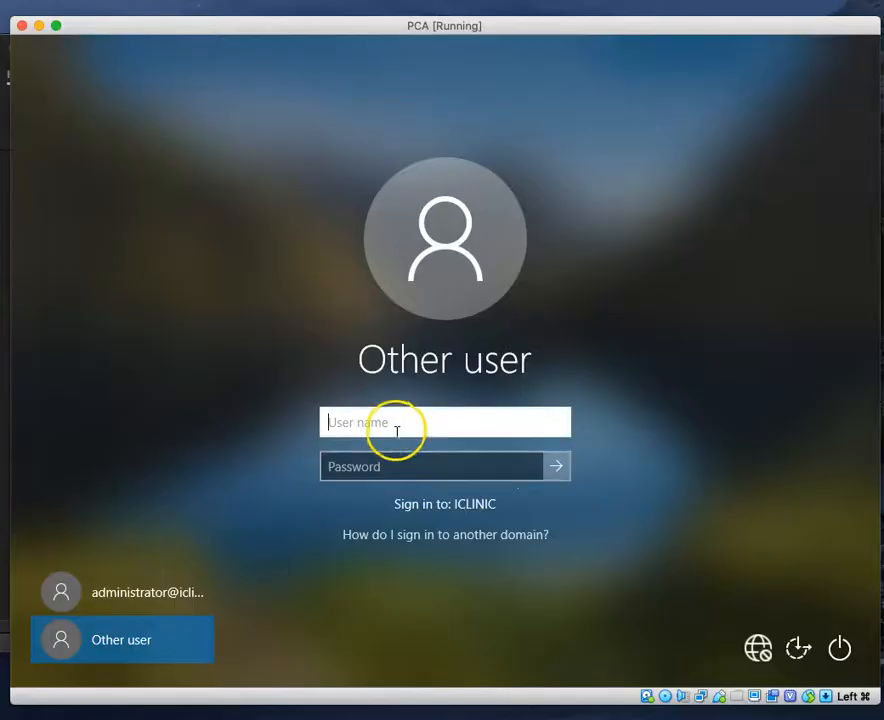
type("dr")
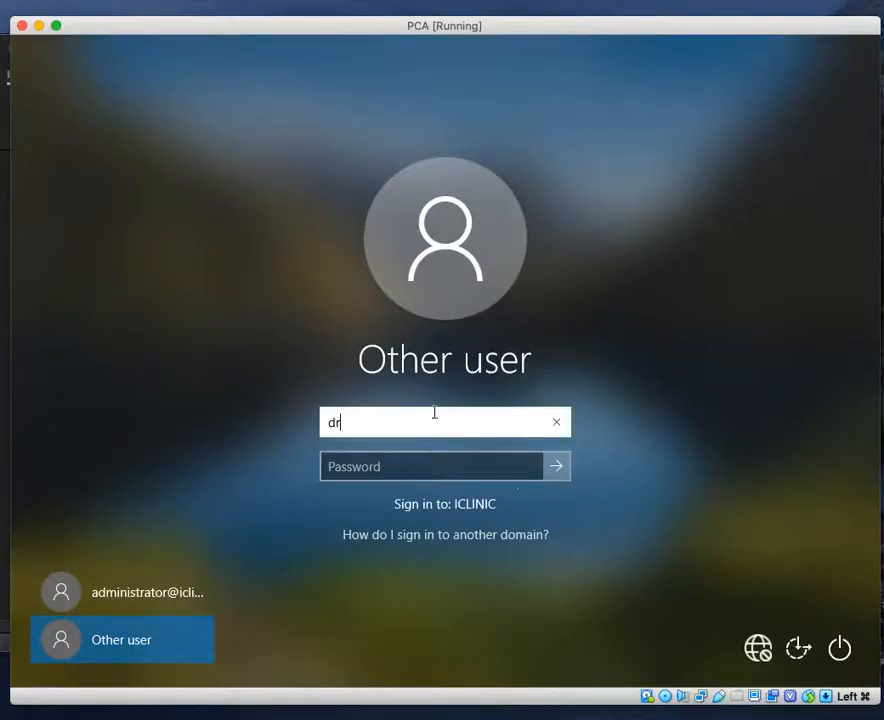
type(".lee")
left_click(428, 460)
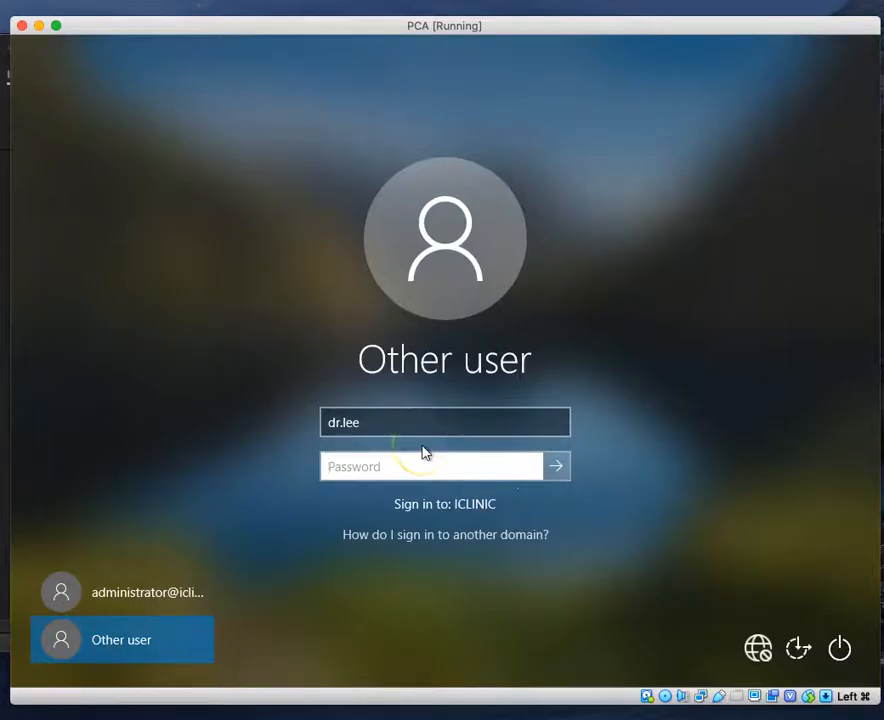
type("••")
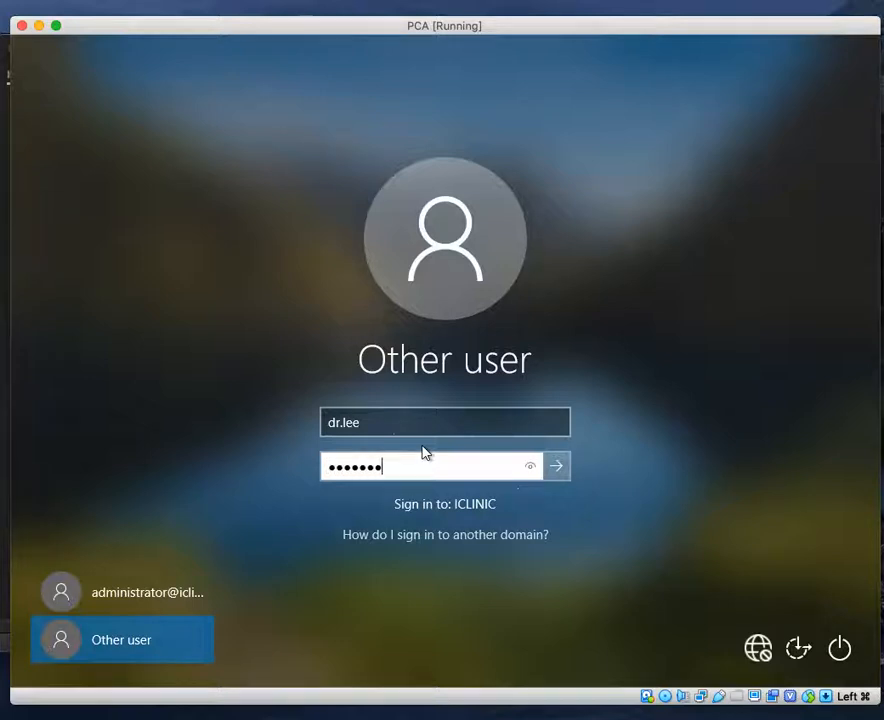
type("••••••••••")
left_click(558, 467)
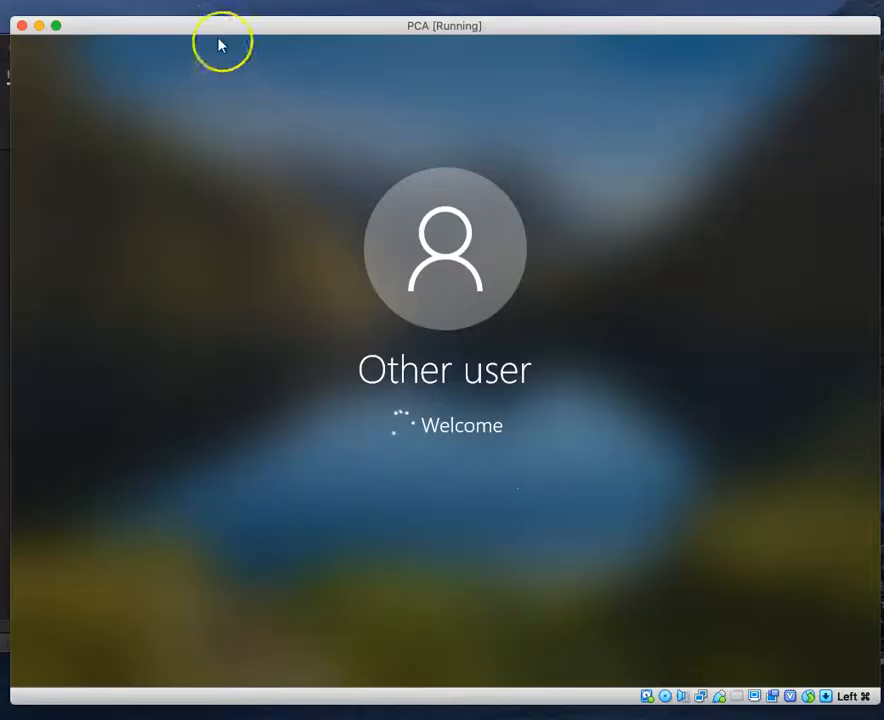
left_click_drag(169, 27, 158, 17)
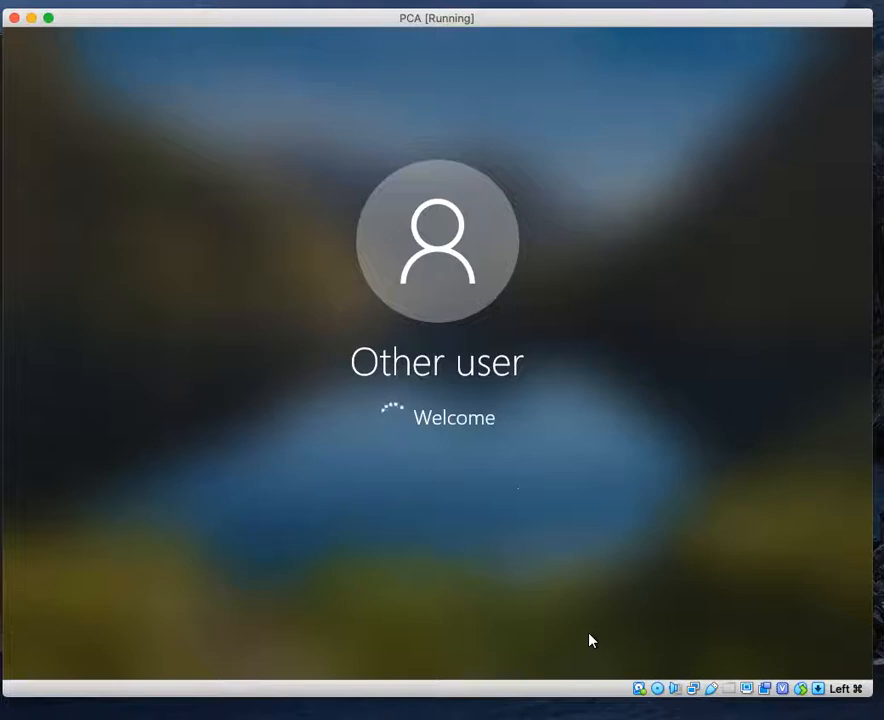
Make the VM window slightly taller while the doctor's desktop finishes loading.
left_click_drag(610, 697, 610, 719)
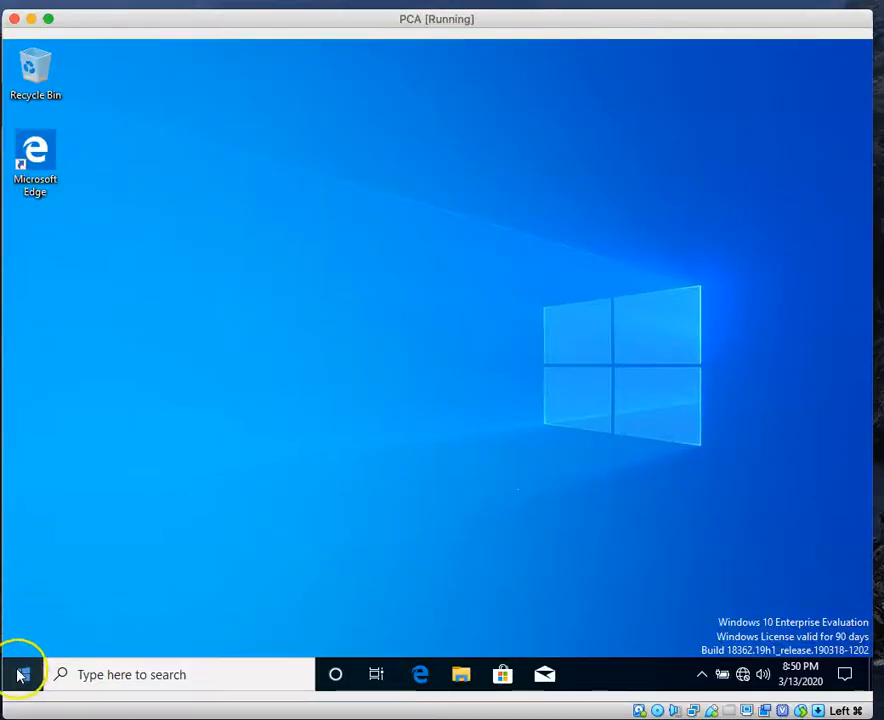
Open \\10.0.0.10 from the Run prompt to list the server's shares.
left_click(23, 676)
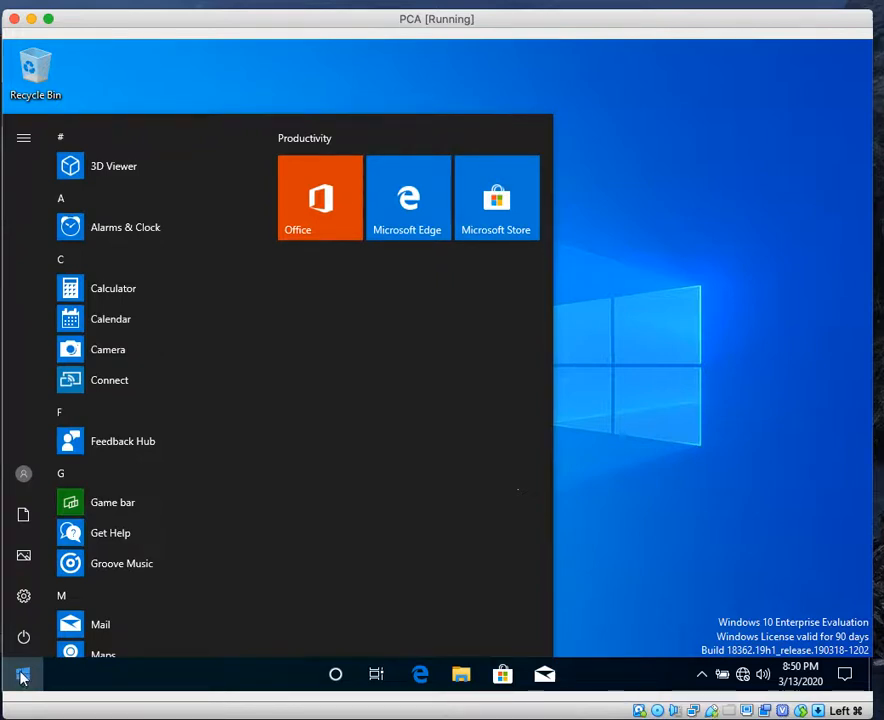
left_click(30, 665)
left_click(688, 491)
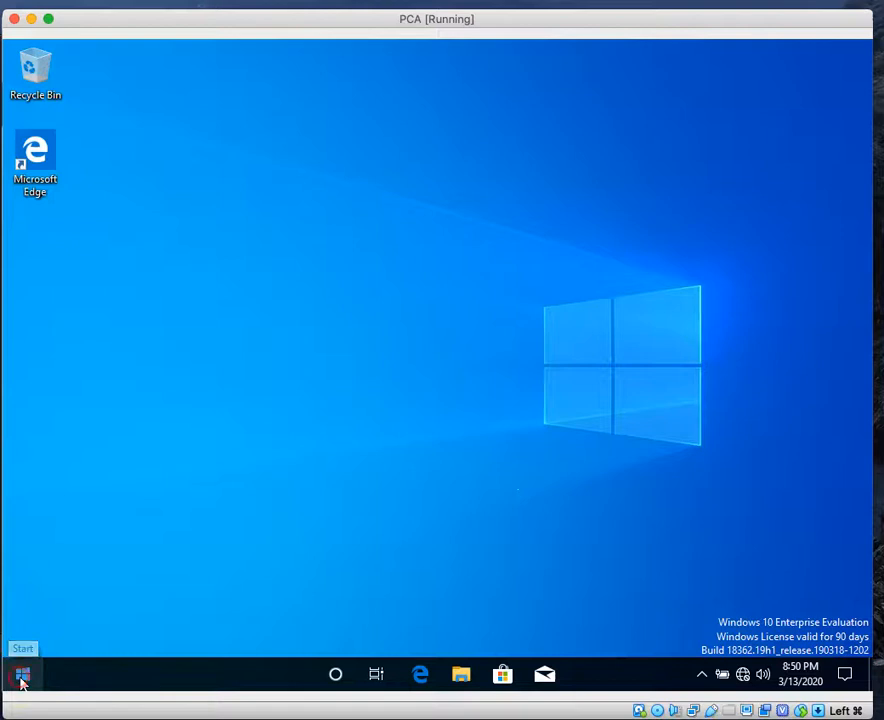
right_click(22, 678)
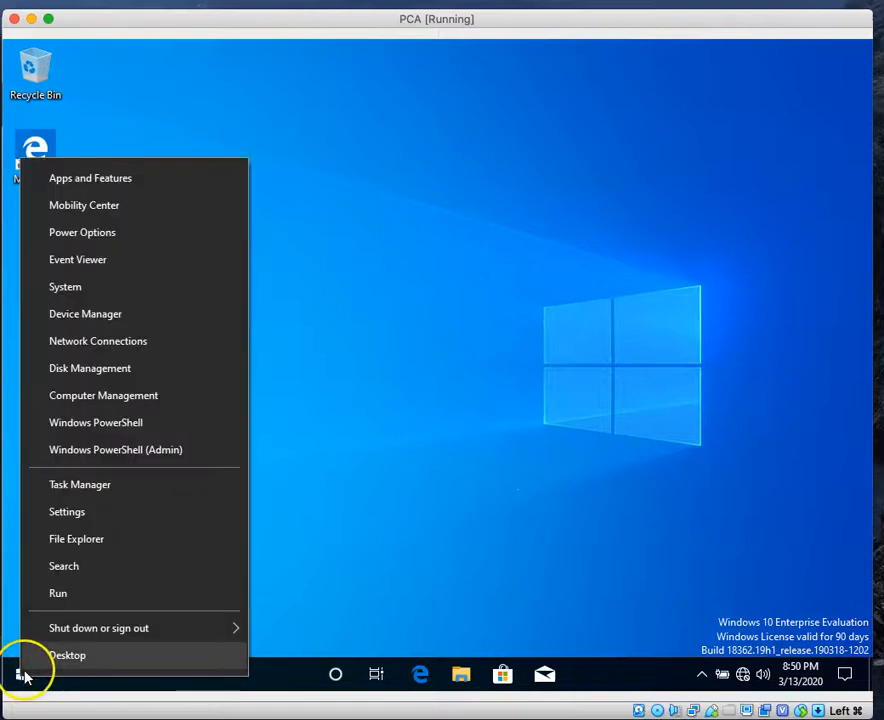
left_click(61, 598)
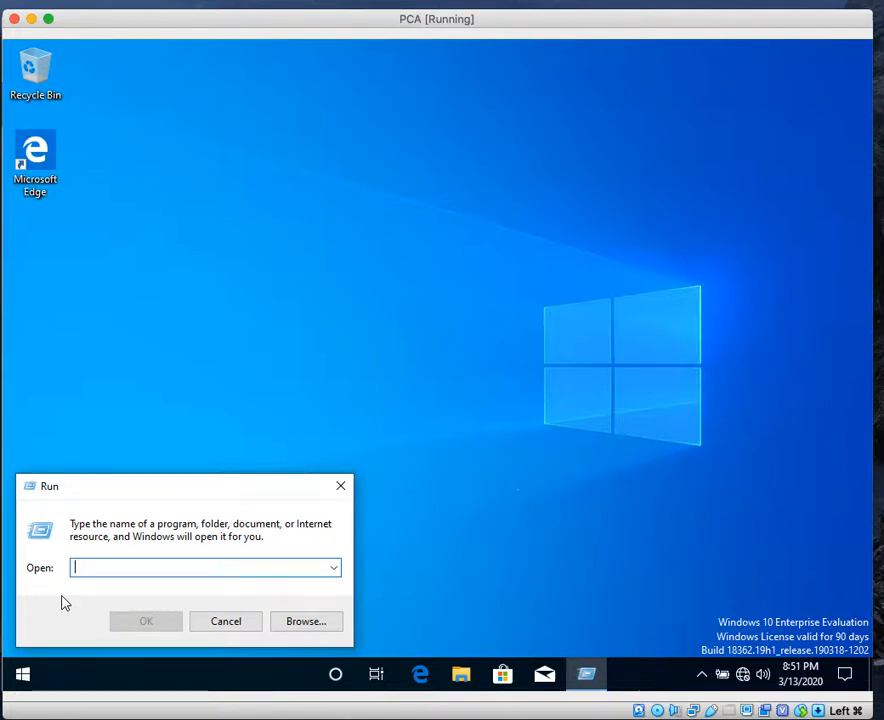
type("\\\\")
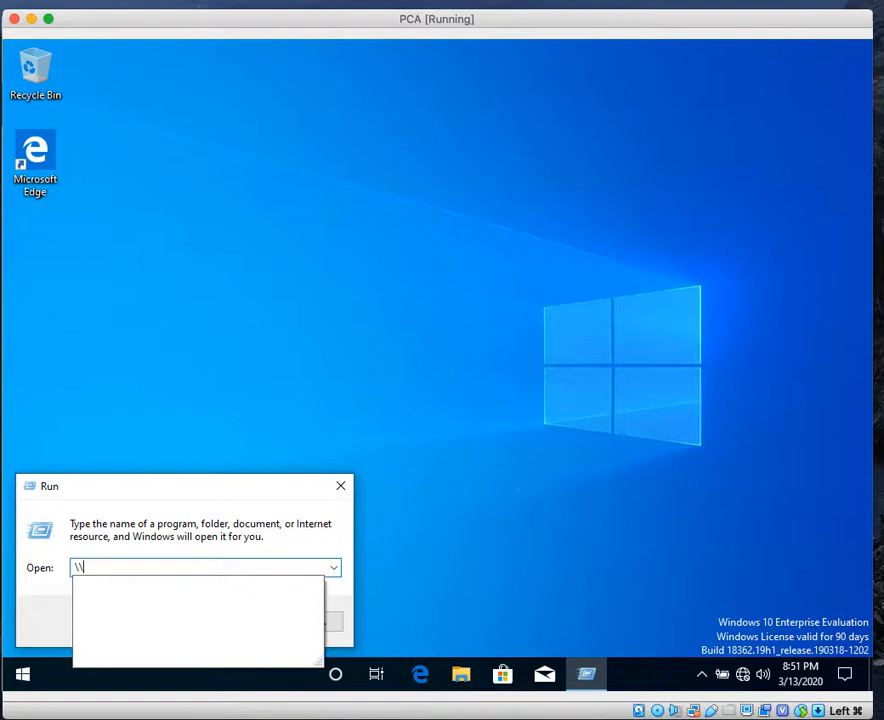
type("10.0.0.10")
key("Return")
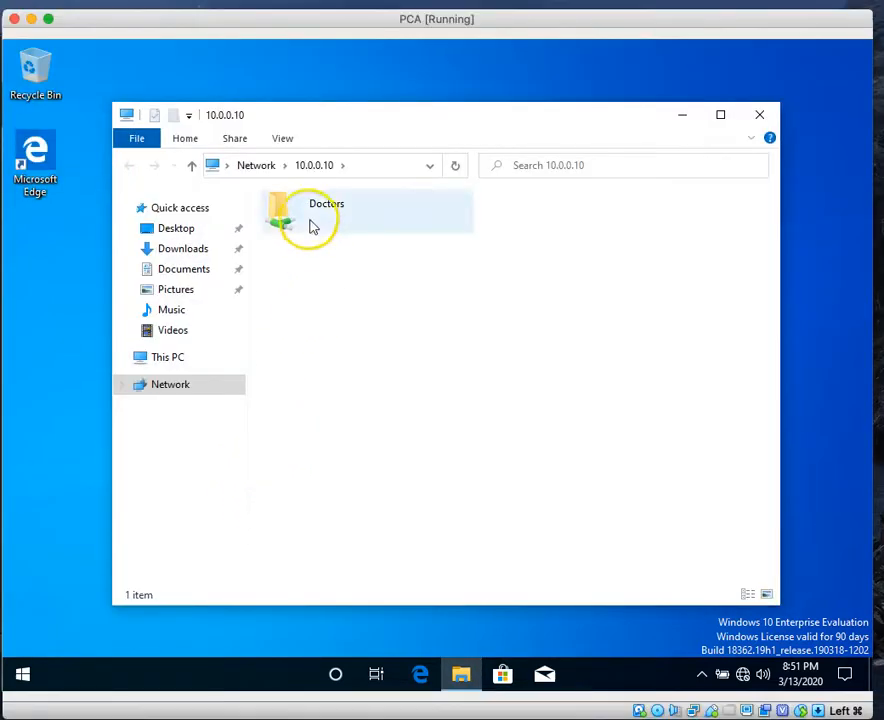
Open Dr.Lee.txt from the Doctors share in WordPad.
double_click(282, 227)
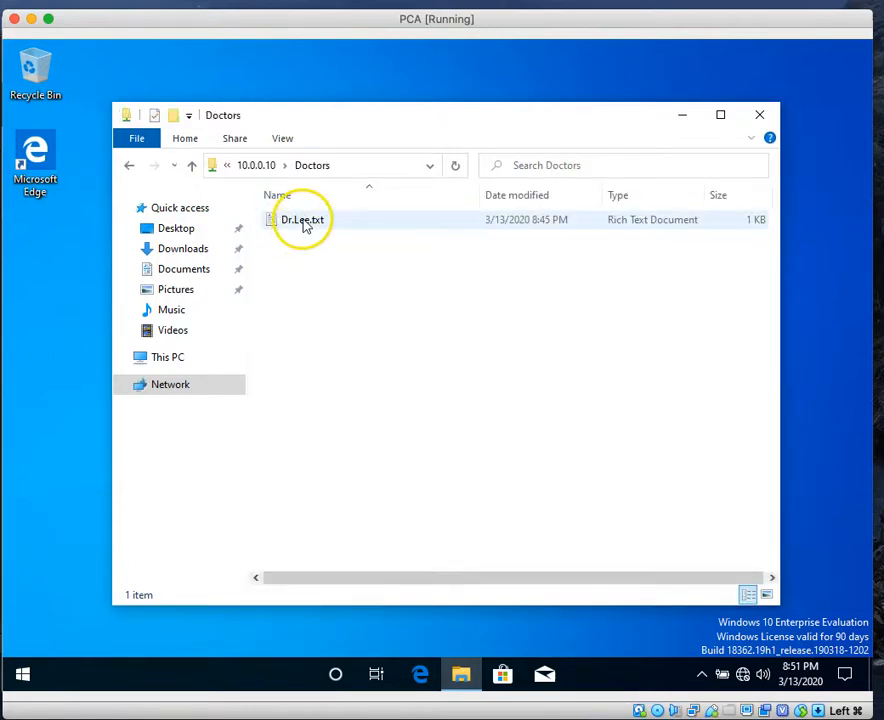
left_click(305, 224)
double_click(305, 221)
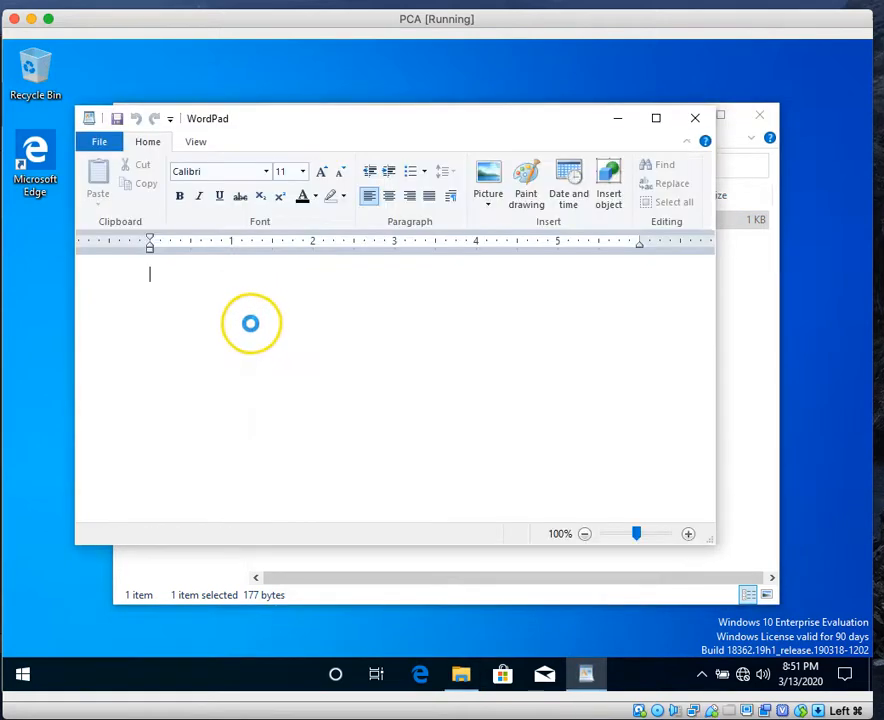
Complete the text to read 'Hello World', save the file, and exit WordPad.
left_click(208, 274)
type("o World")
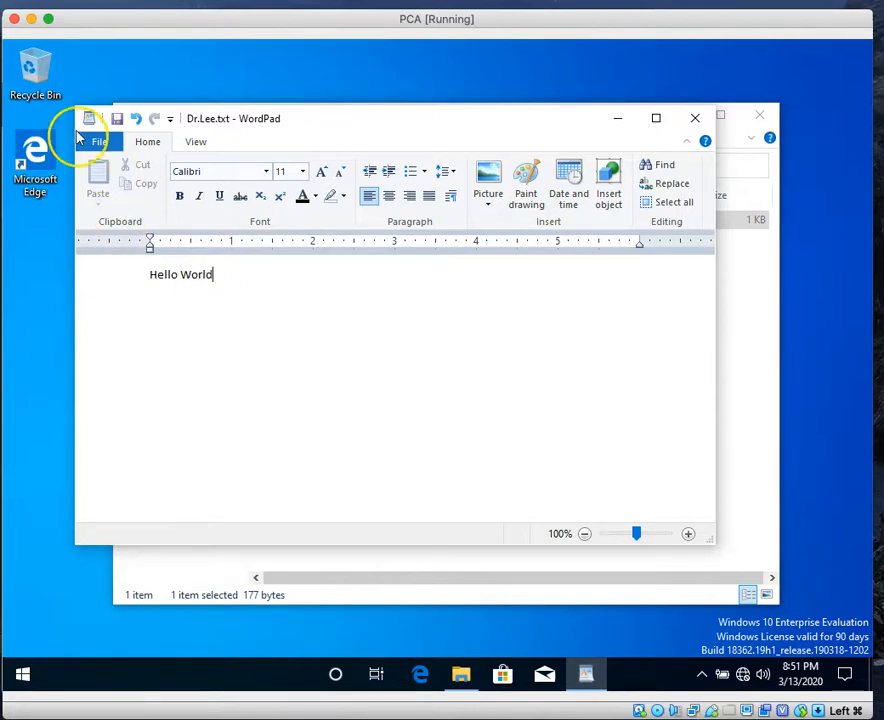
left_click(117, 120)
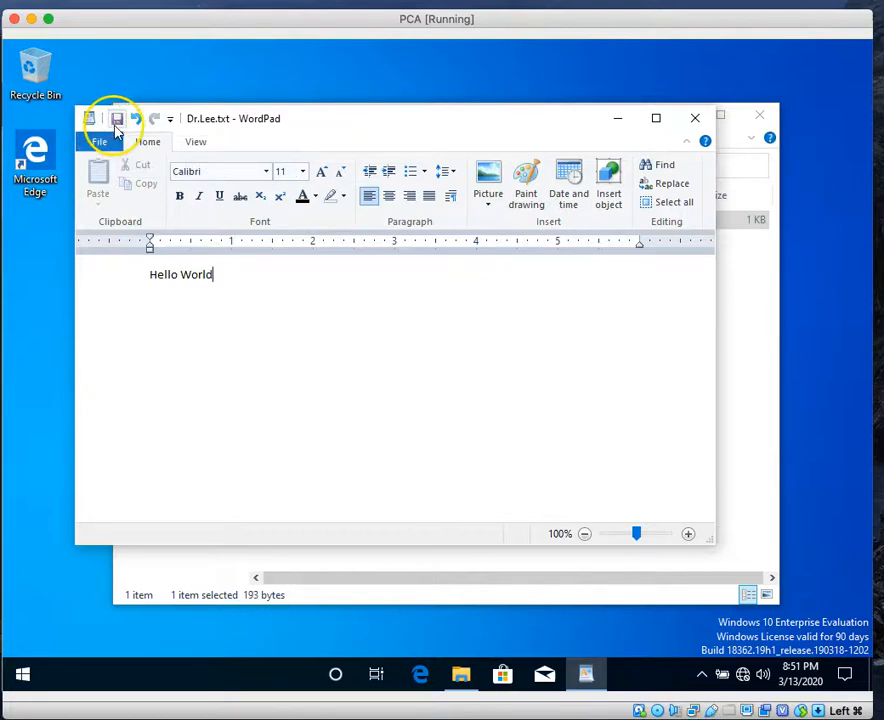
left_click(97, 141)
left_click(115, 473)
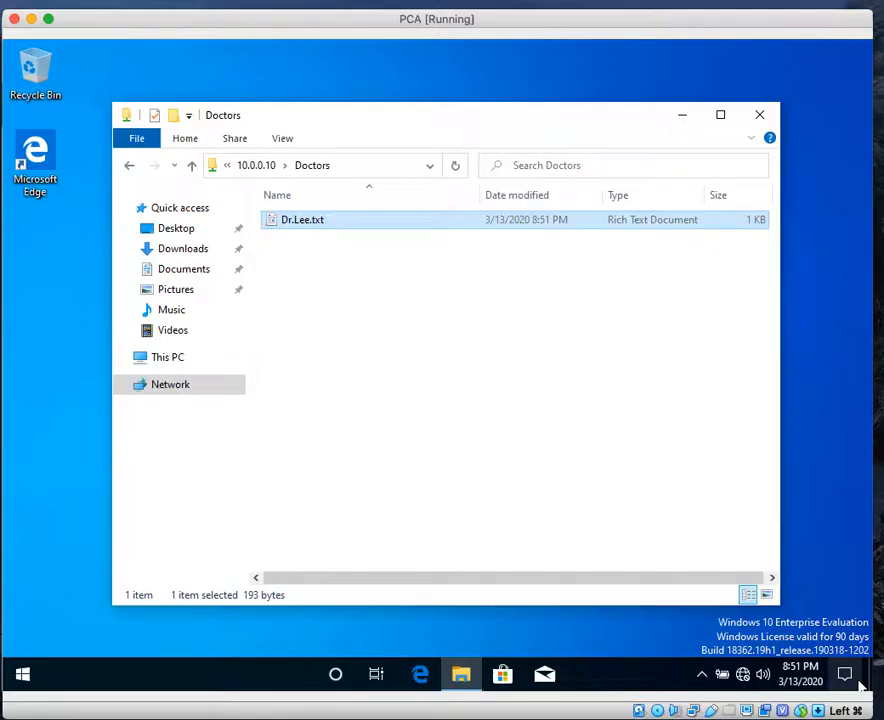
mouse_move(218, 28)
left_mouse_down()
mouse_move(243, 12)
mouse_move(228, 20)
left_mouse_up()
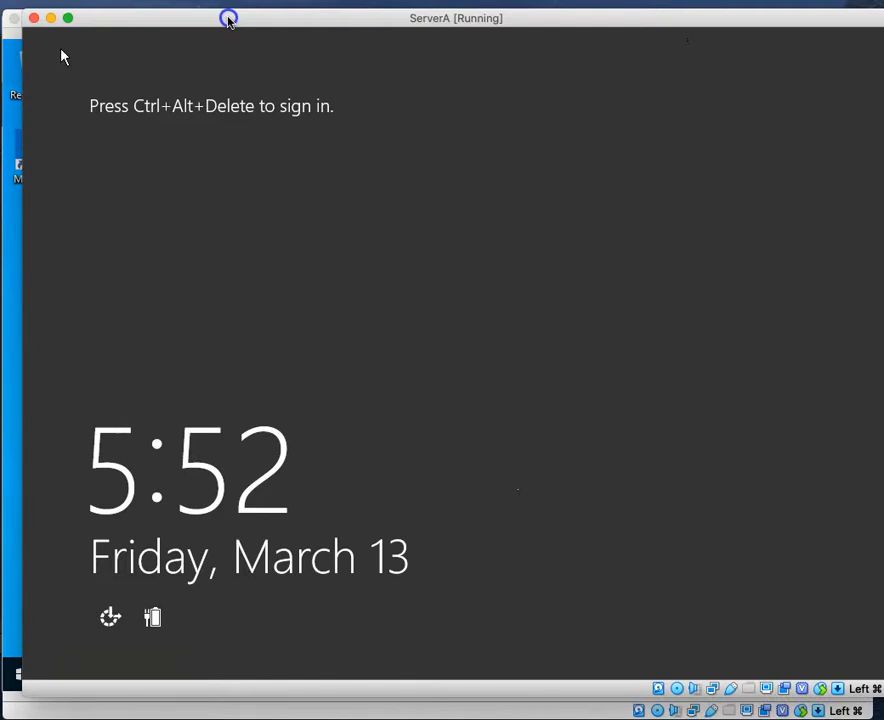
left_click_drag(430, 24, 458, 30)
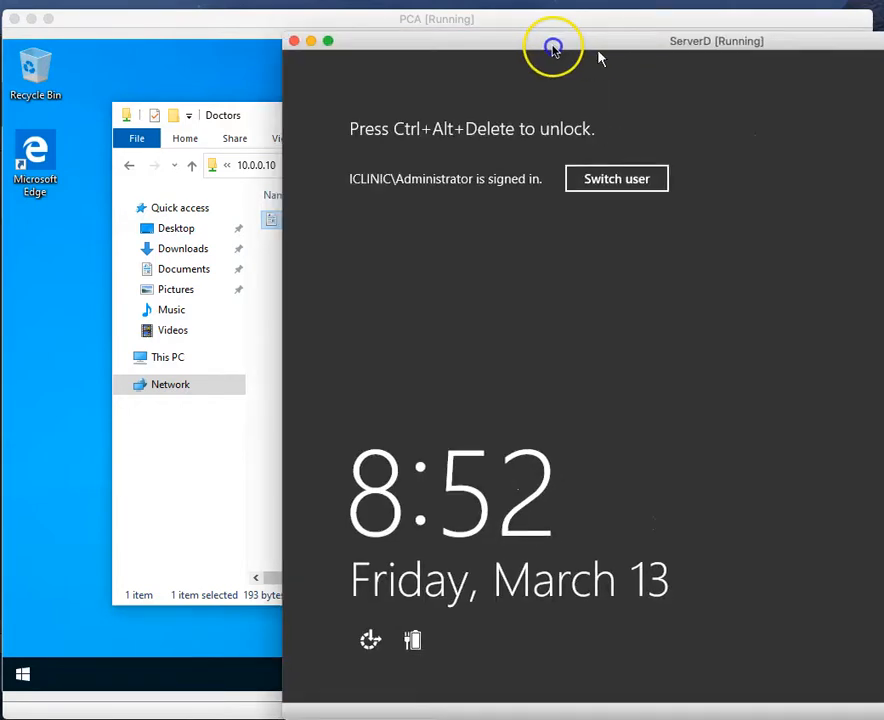
left_click_drag(598, 55, 343, 43)
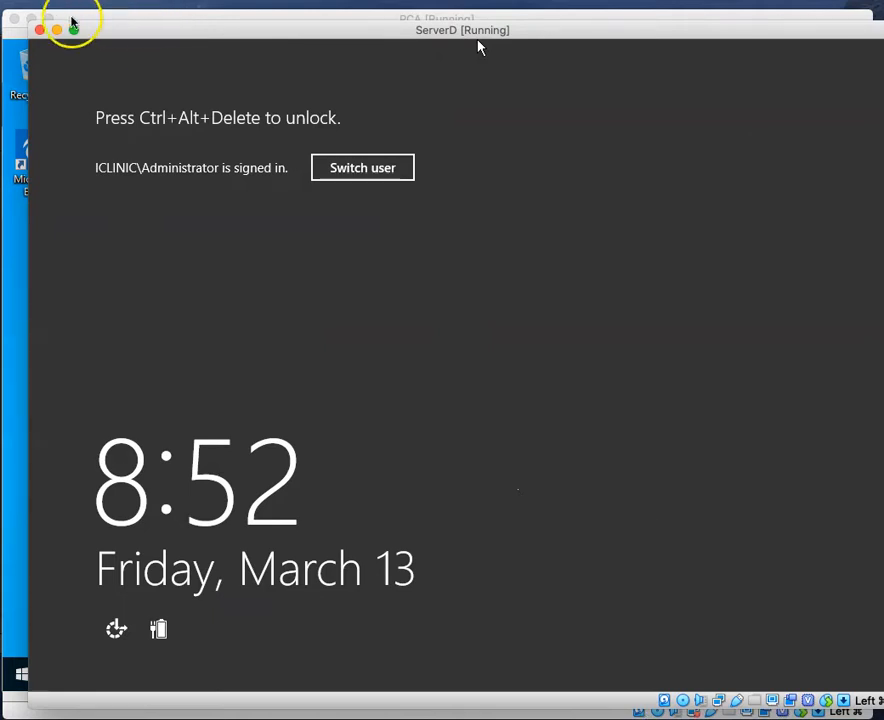
left_click_drag(140, 33, 883, 62)
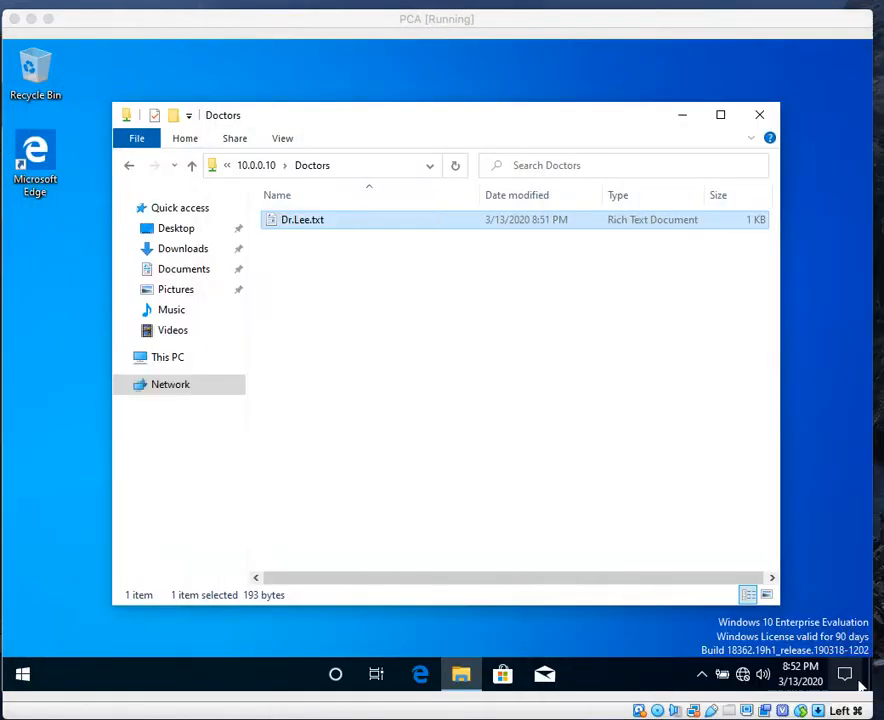